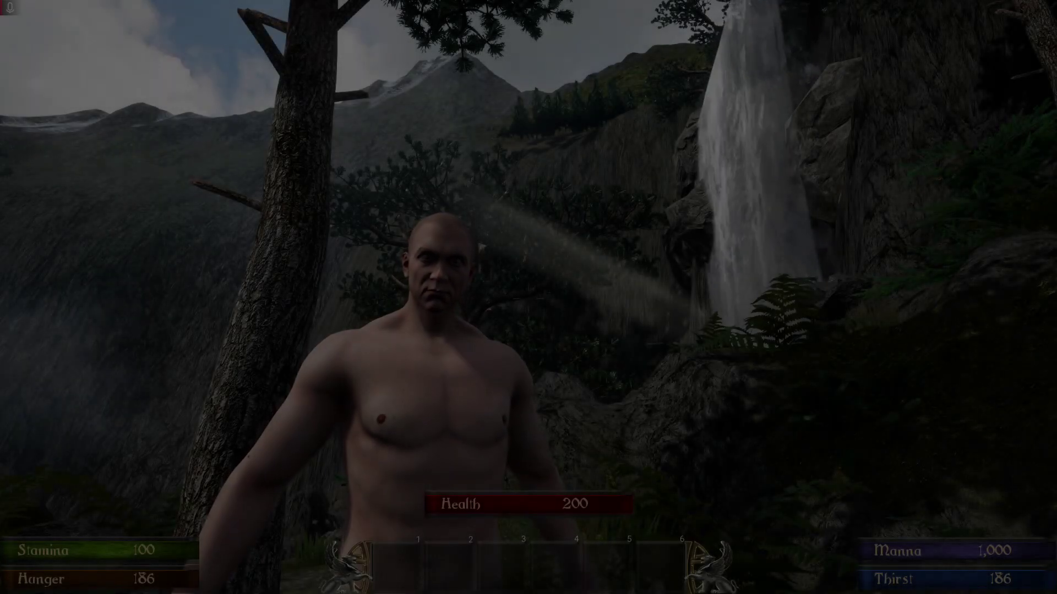
- Examine the item icons in the running game's inventory, moving the stick to another slot
{"action": "key", "text": "Tab"}
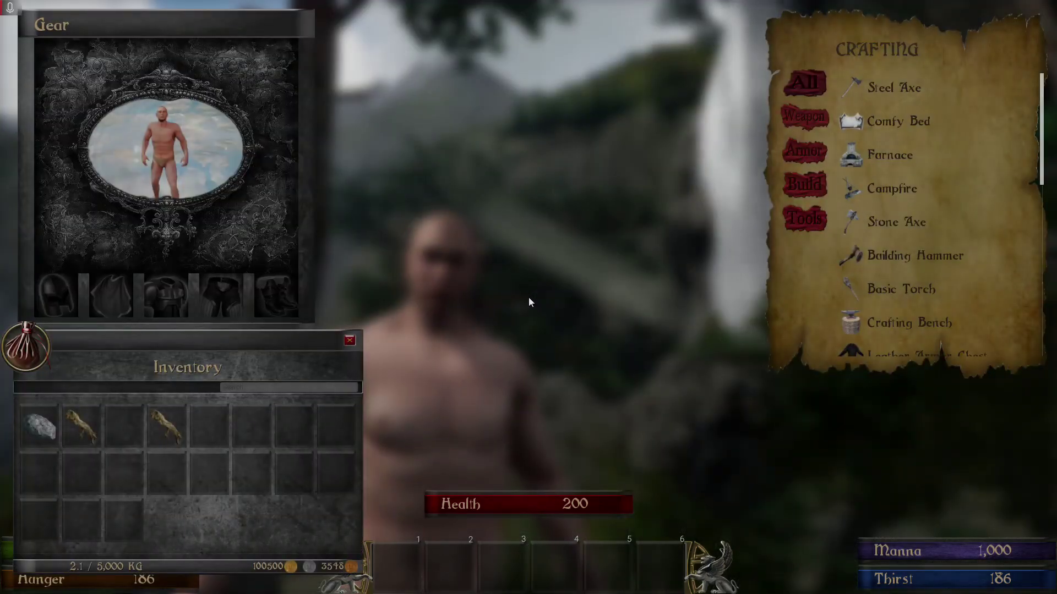
{"action": "mouse_move", "coordinate": [171, 427]}
{"action": "left_mouse_down"}
{"action": "mouse_move", "coordinate": [480, 321]}
{"action": "mouse_move", "coordinate": [504, 236]}
{"action": "mouse_move", "coordinate": [392, 557]}
{"action": "mouse_move", "coordinate": [398, 447]}
{"action": "mouse_move", "coordinate": [256, 425]}
{"action": "left_mouse_up"}
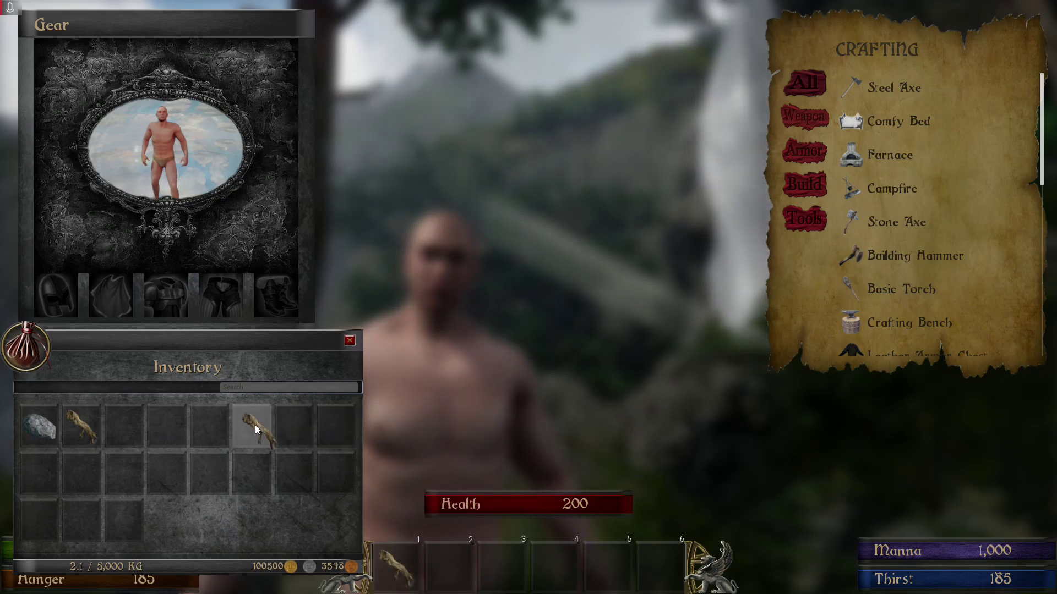
{"action": "key", "text": "i"}
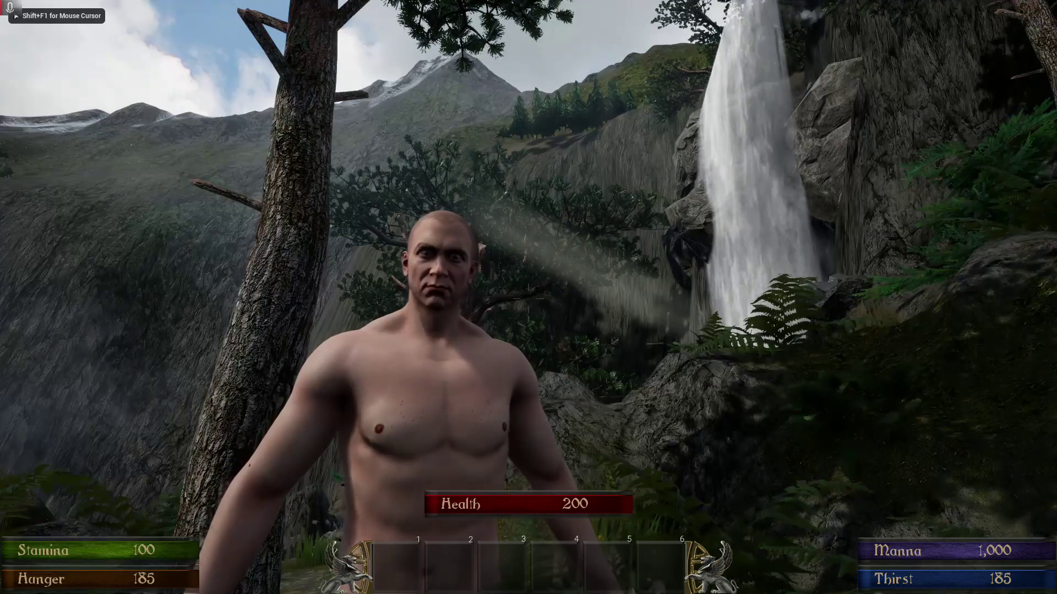
{"action": "key", "text": "w"}
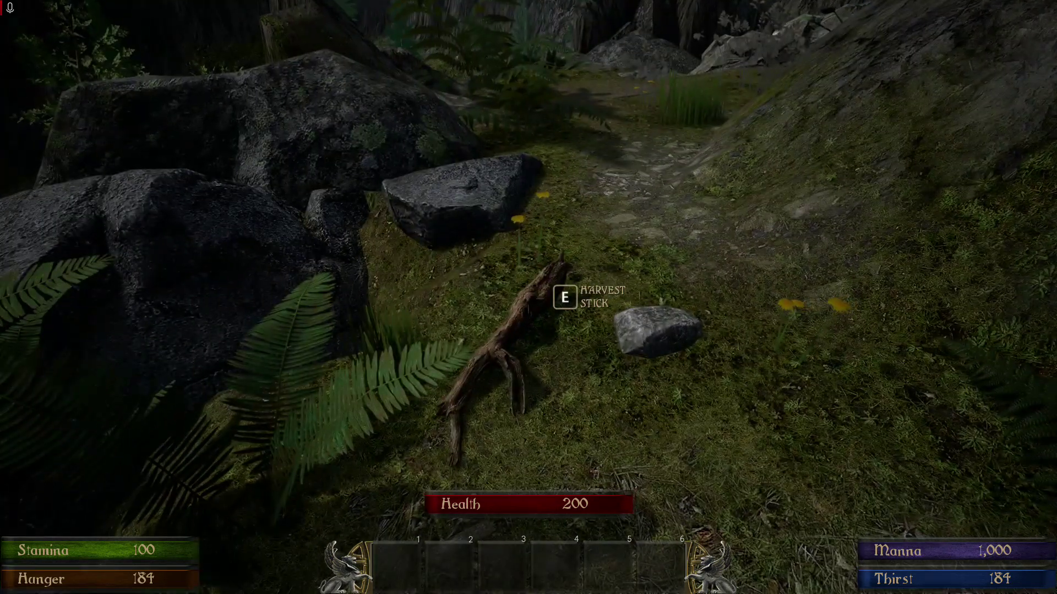
{"action": "key", "text": "Tab"}
{"action": "mouse_move", "coordinate": [251, 425]}
{"action": "left_mouse_down"}
{"action": "mouse_move", "coordinate": [430, 360]}
{"action": "mouse_move", "coordinate": [354, 381]}
{"action": "mouse_move", "coordinate": [266, 427]}
{"action": "left_mouse_up"}
{"action": "key", "text": "Tab"}
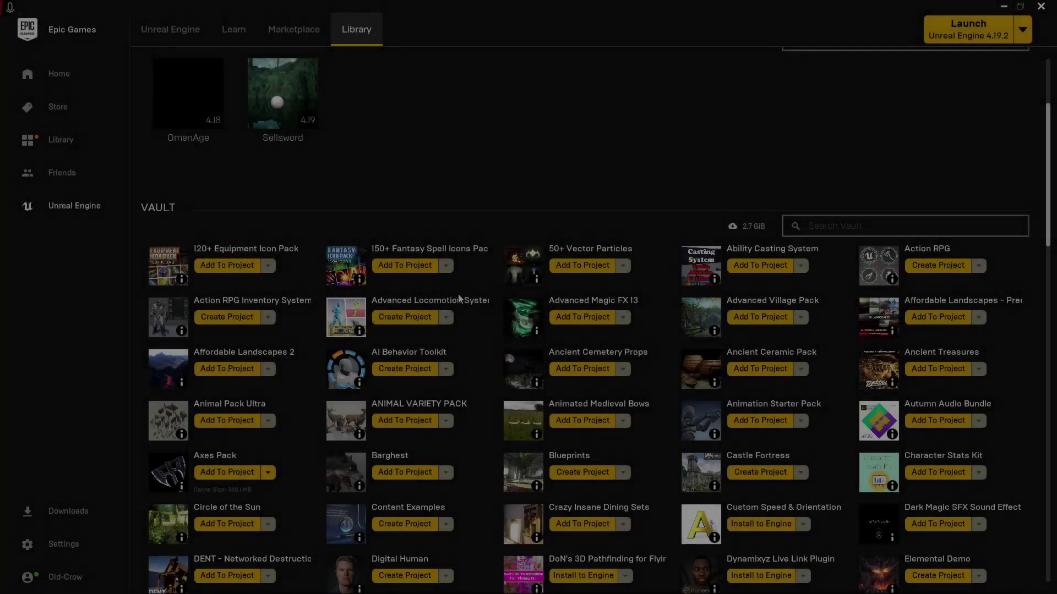
- Switch to the Epic Games Launcher, launch Unreal Engine 4.22.1 and start a new project
{"action": "scroll", "coordinate": [479, 308], "scroll_direction": "up", "scroll_amount": 4}
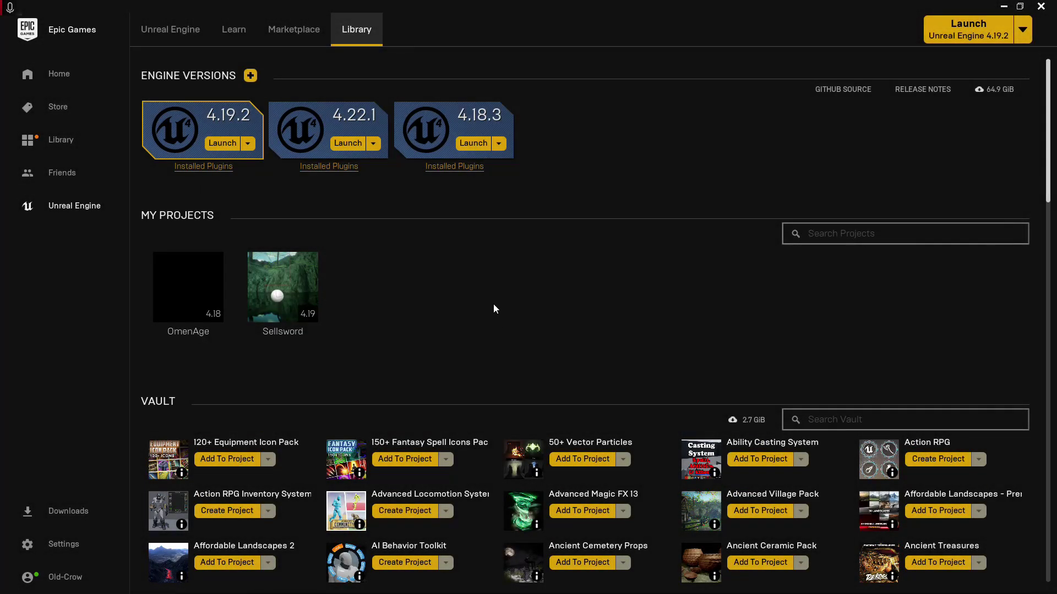
{"action": "left_click", "coordinate": [356, 144]}
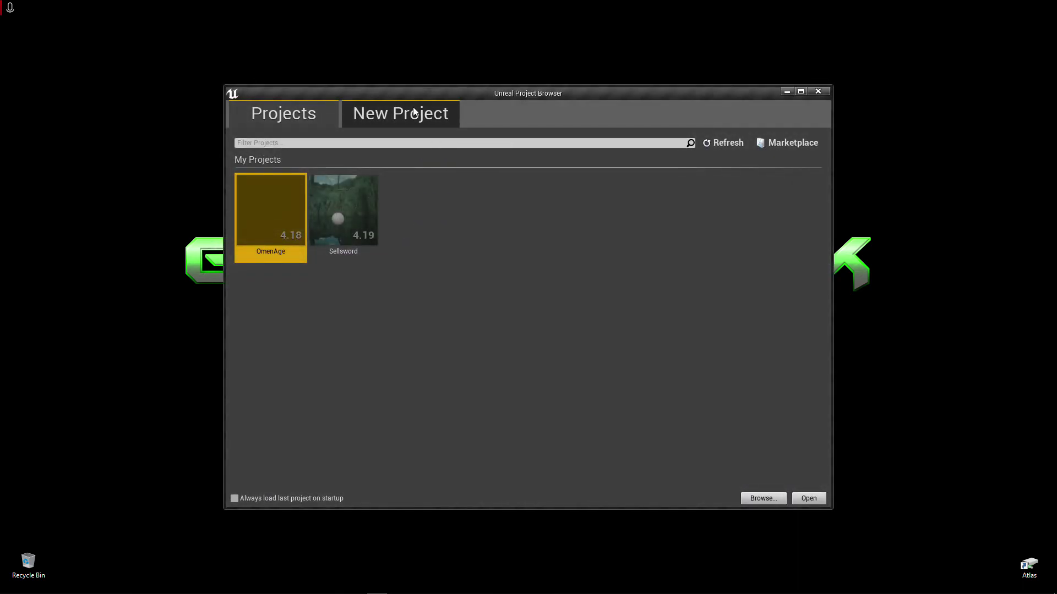
{"action": "left_click", "coordinate": [415, 112]}
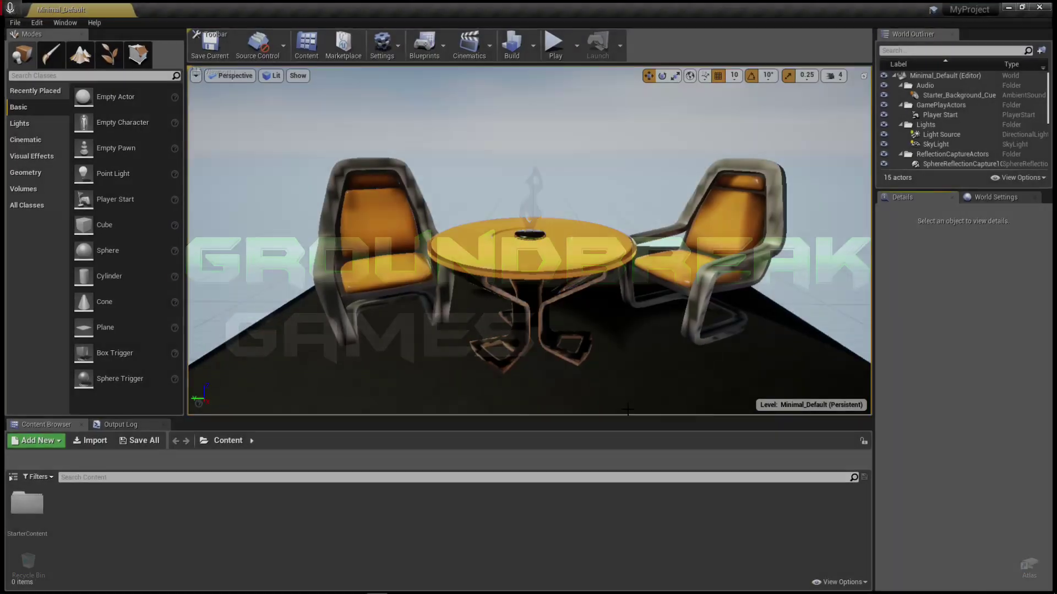
- Play-test the default level with the table and chairs, and stop the simulation
{"action": "scroll", "coordinate": [597, 353], "scroll_direction": "down", "scroll_amount": 10}
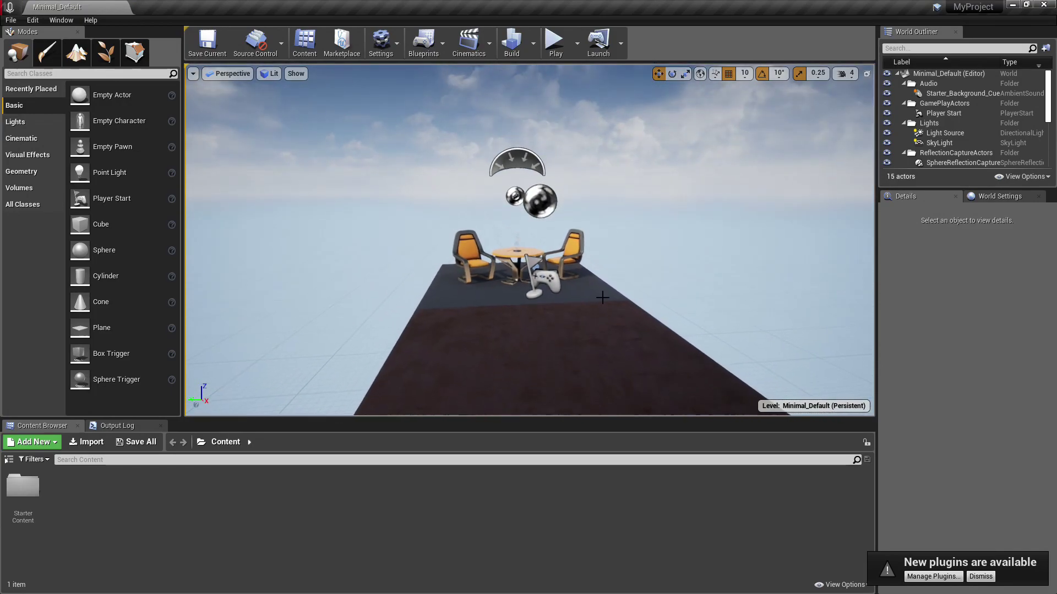
{"action": "left_click", "coordinate": [554, 42]}
{"action": "left_click", "coordinate": [568, 120]}
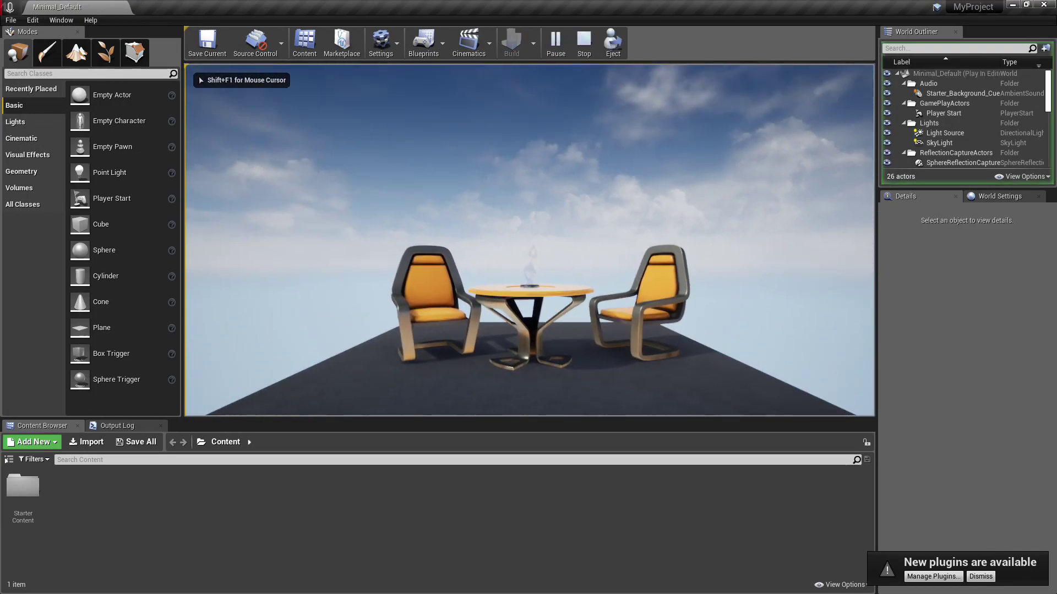
{"action": "key", "text": "Escape"}
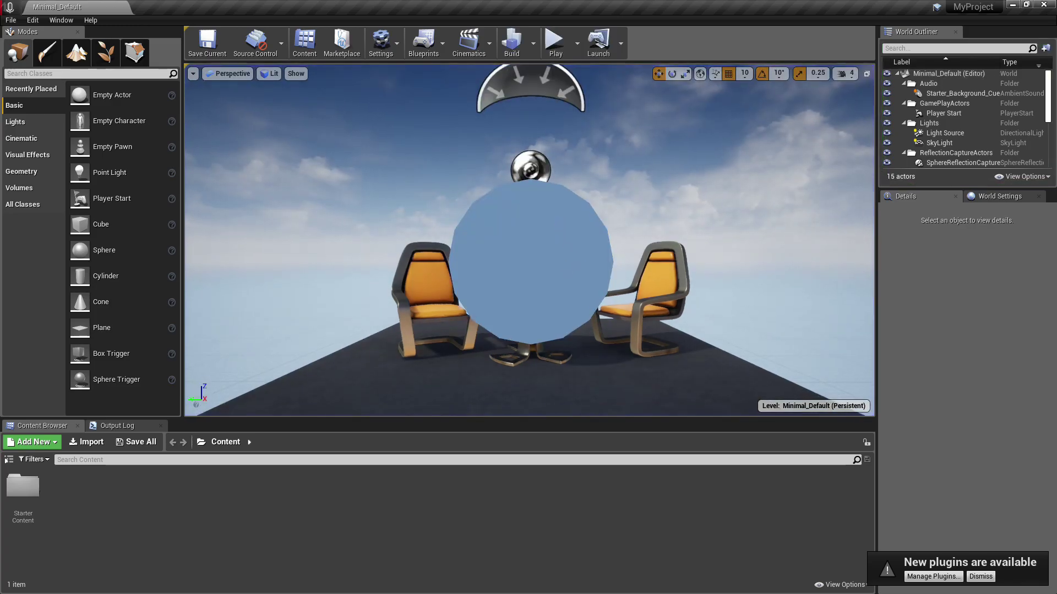
- Delete every actor from the default level, including the referenced light source, and play-test the emptied level
{"action": "scroll", "coordinate": [566, 236], "scroll_direction": "down", "scroll_amount": 5}
{"action": "right_click_drag", "start_coordinate": [566, 236], "coordinate": [574, 227]}
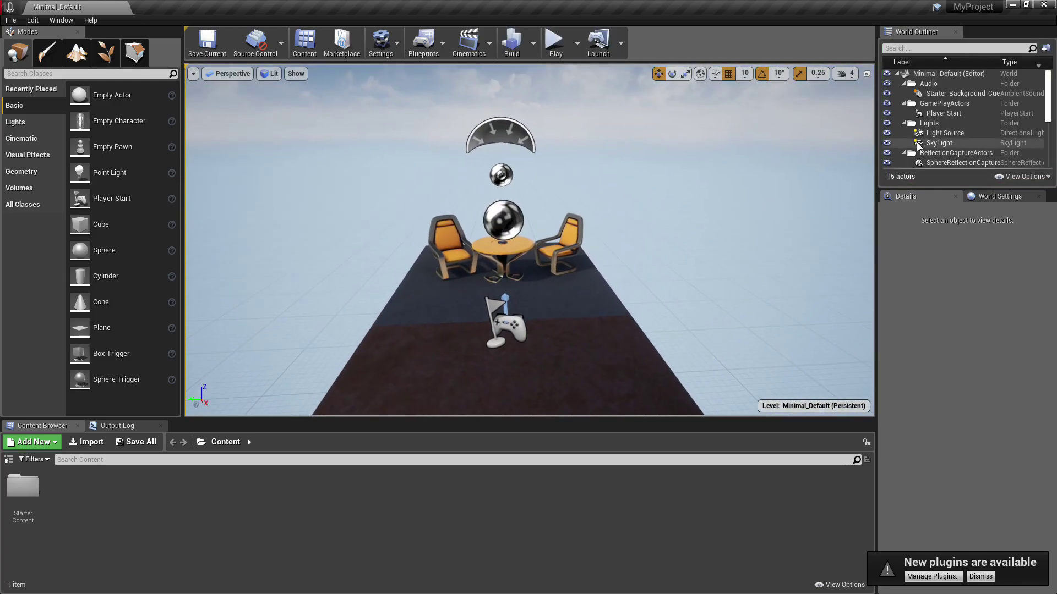
{"action": "key", "text": "ctrl+a"}
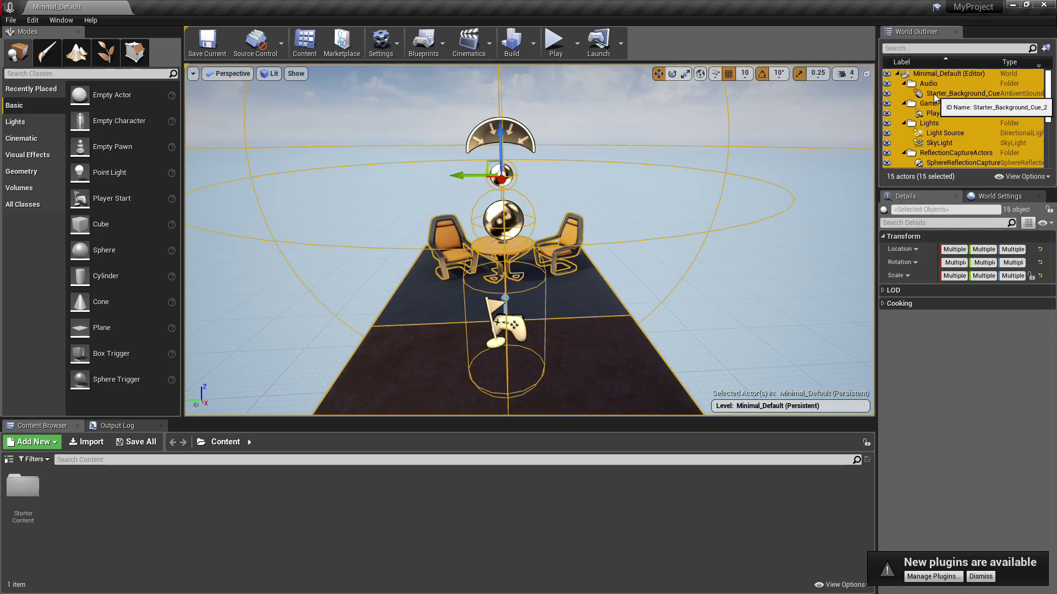
{"action": "key", "text": "Delete"}
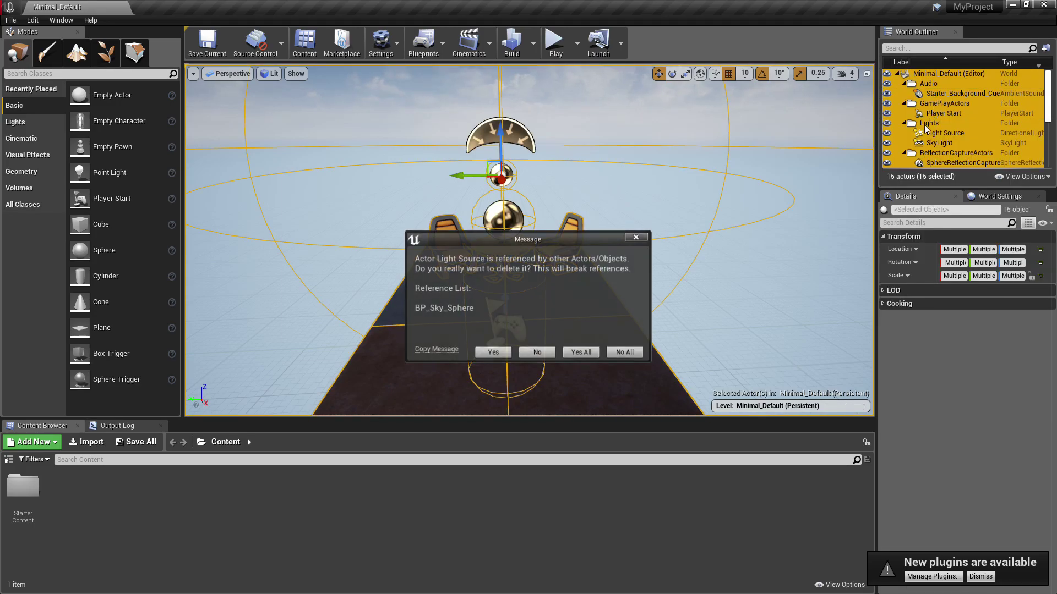
{"action": "left_click", "coordinate": [488, 354]}
{"action": "left_click", "coordinate": [555, 52]}
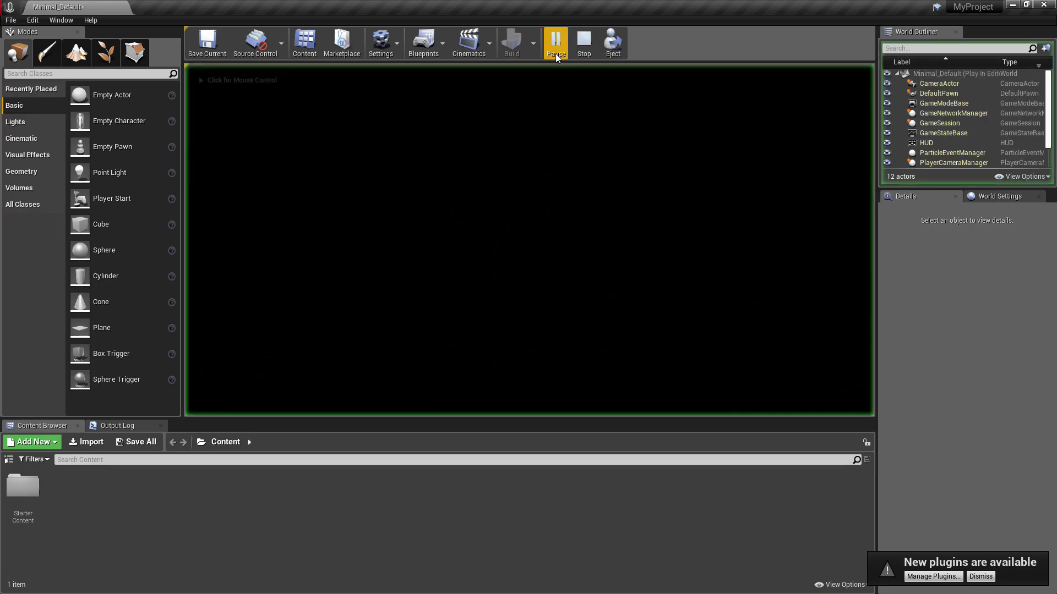
{"action": "key", "text": "Escape"}
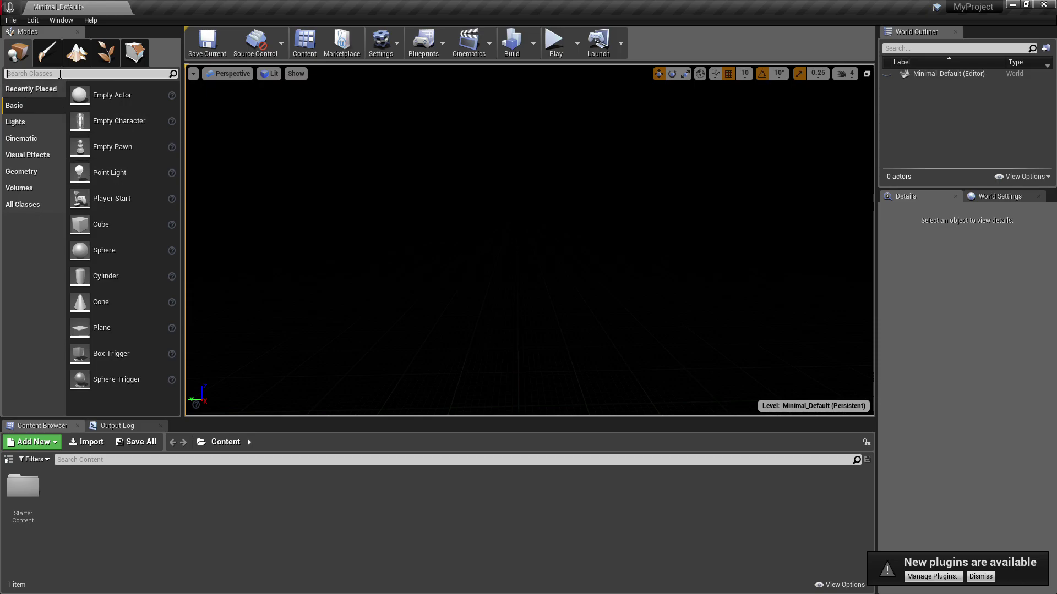
- Place a point light in the empty level at X -200, Y 230, Z 80
{"action": "type", "text": "point"}
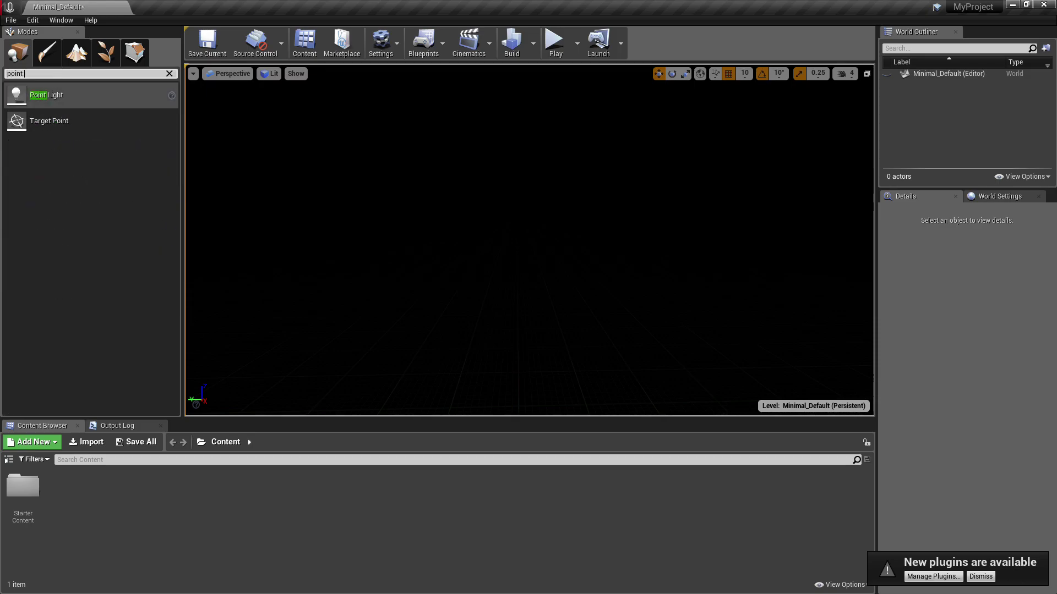
{"action": "left_click_drag", "start_coordinate": [46, 95], "coordinate": [399, 311]}
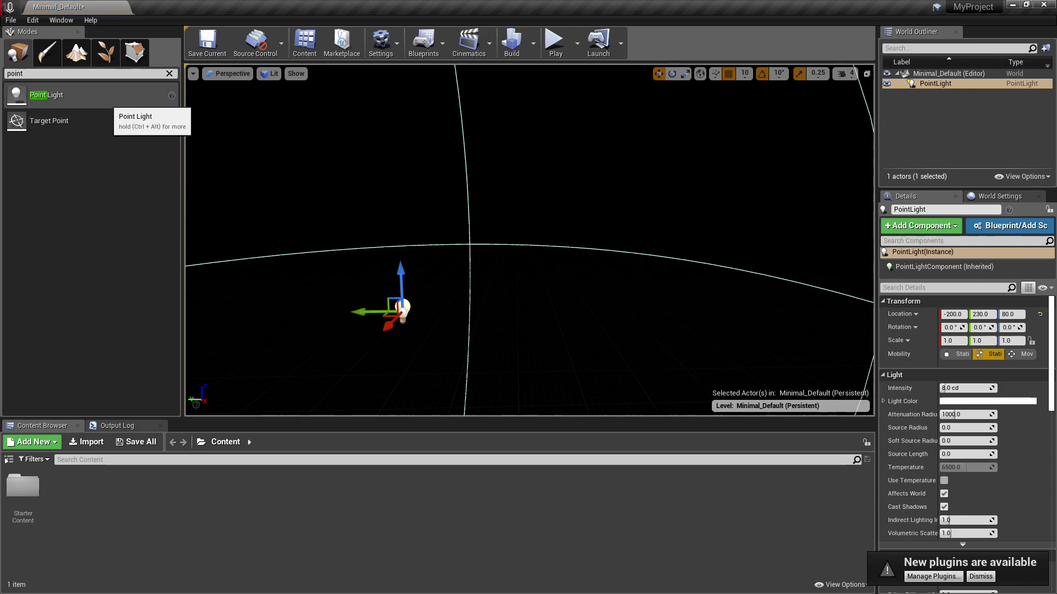
{"action": "right_click", "coordinate": [931, 84]}
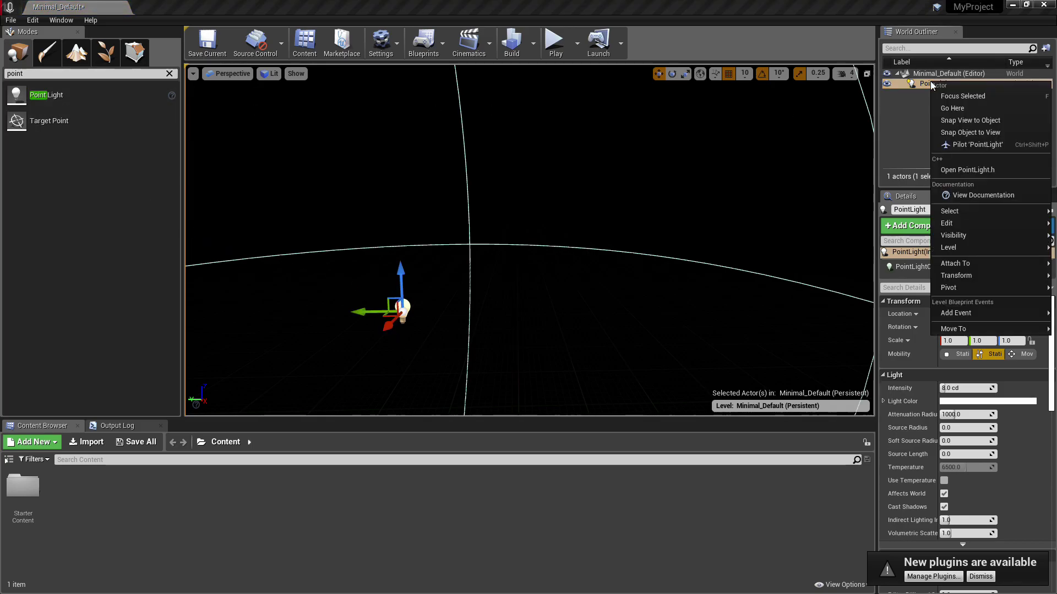
{"action": "left_click", "coordinate": [916, 84]}
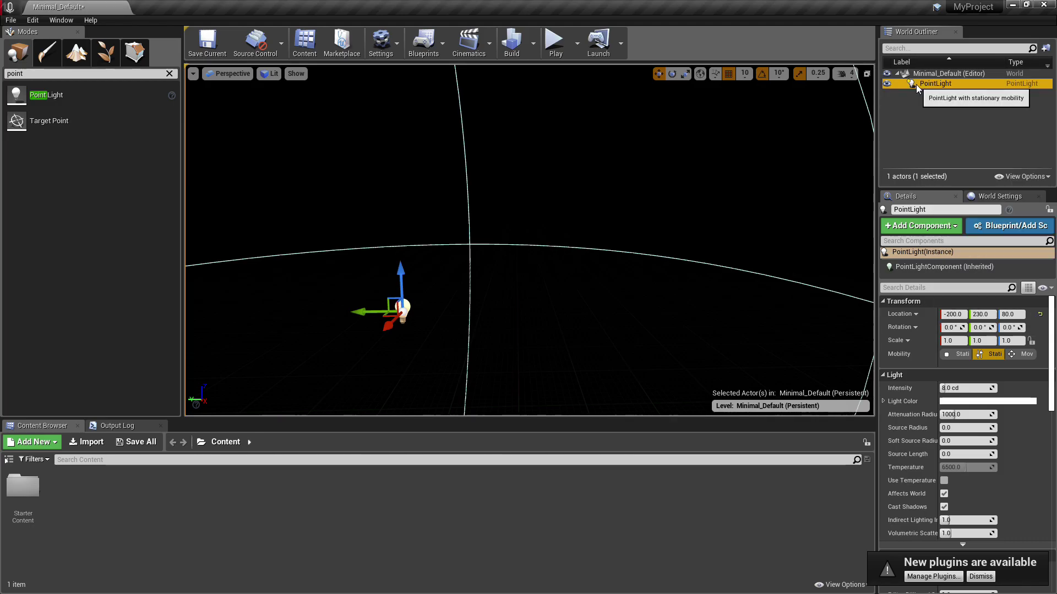
- Duplicate the point light into a four-light rectangle, with one copy at -200, -210, 80 and the last at -200, 220, 430
{"action": "left_click_drag", "start_coordinate": [366, 315], "coordinate": [585, 325], "text": "alt"}
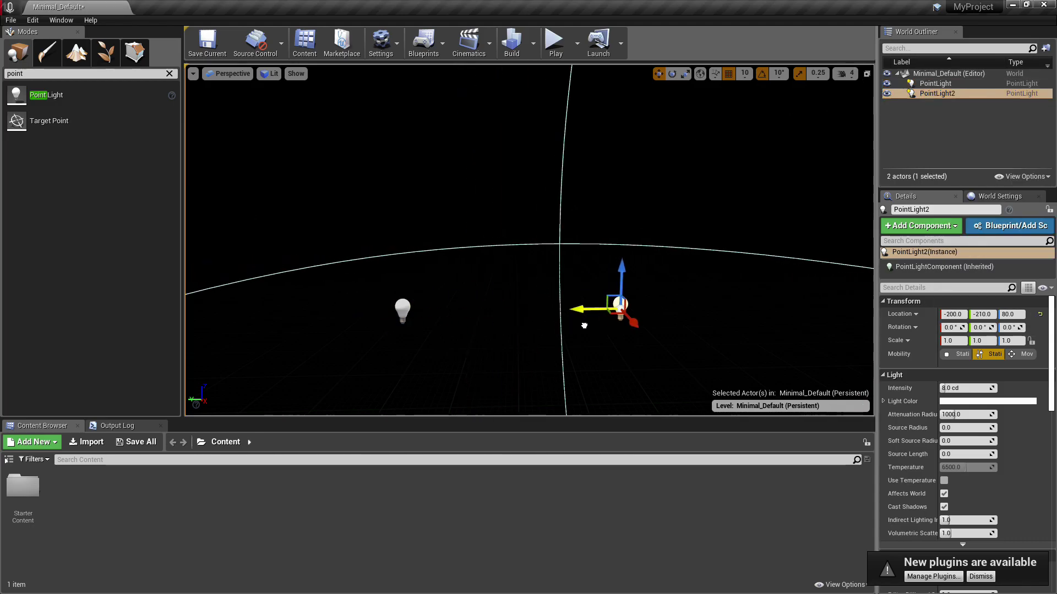
{"action": "left_click_drag", "start_coordinate": [623, 274], "coordinate": [375, 132], "text": "alt"}
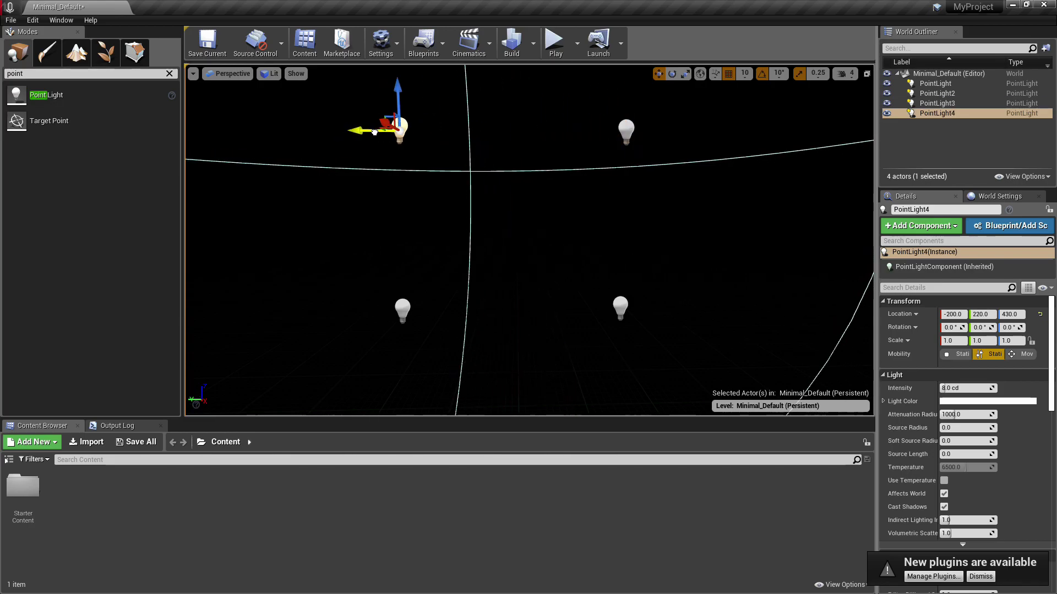
{"action": "right_click_drag", "start_coordinate": [542, 272], "coordinate": [510, 264]}
{"action": "key", "text": "d"}
{"action": "key", "text": "a"}
{"action": "key", "text": "w"}
{"action": "right_click_drag", "start_coordinate": [586, 237], "coordinate": [567, 236]}
{"action": "key", "text": "a"}
- Switch to the Epic Games Launcher and add the Axes Pack from the vault to MyProject
{"action": "key", "text": "alt+Tab"}
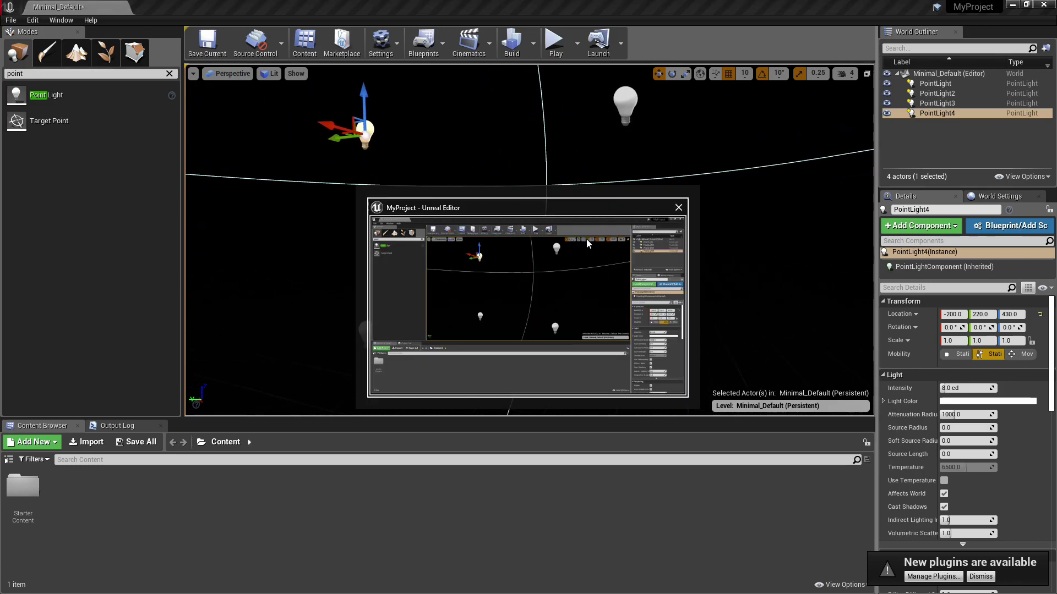
{"action": "left_click", "coordinate": [1014, 6]}
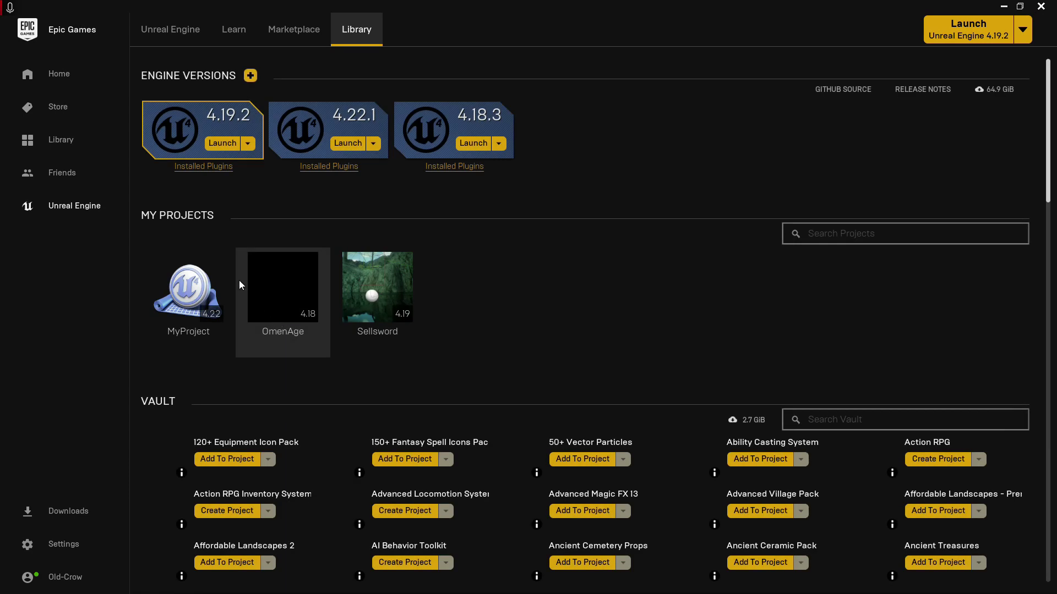
{"action": "scroll", "coordinate": [311, 346], "scroll_direction": "down", "scroll_amount": 2}
{"action": "scroll", "coordinate": [308, 363], "scroll_direction": "down", "scroll_amount": 2}
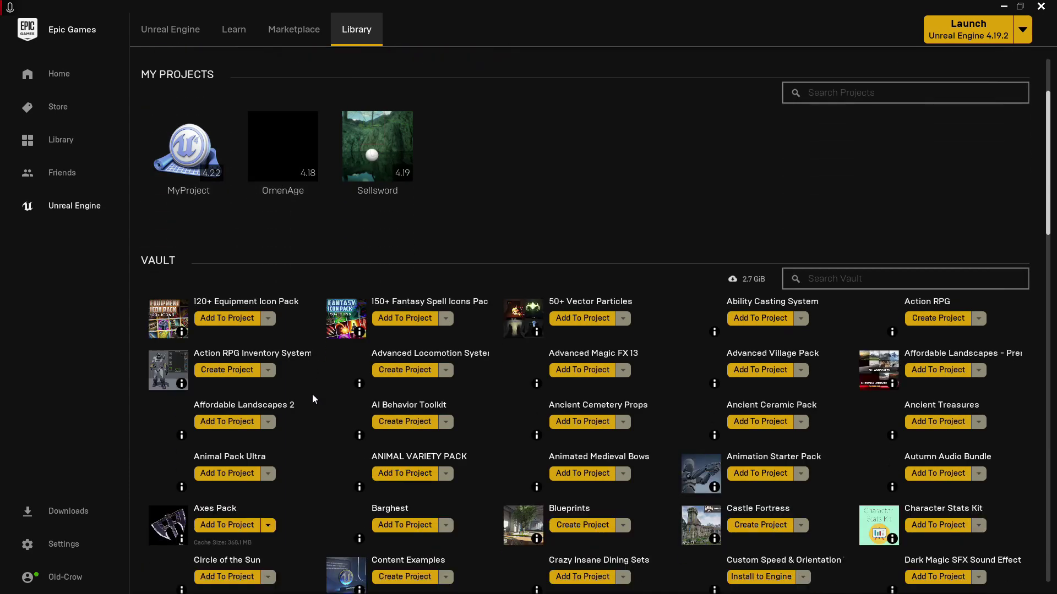
{"action": "left_click", "coordinate": [217, 525]}
{"action": "left_click", "coordinate": [404, 246]}
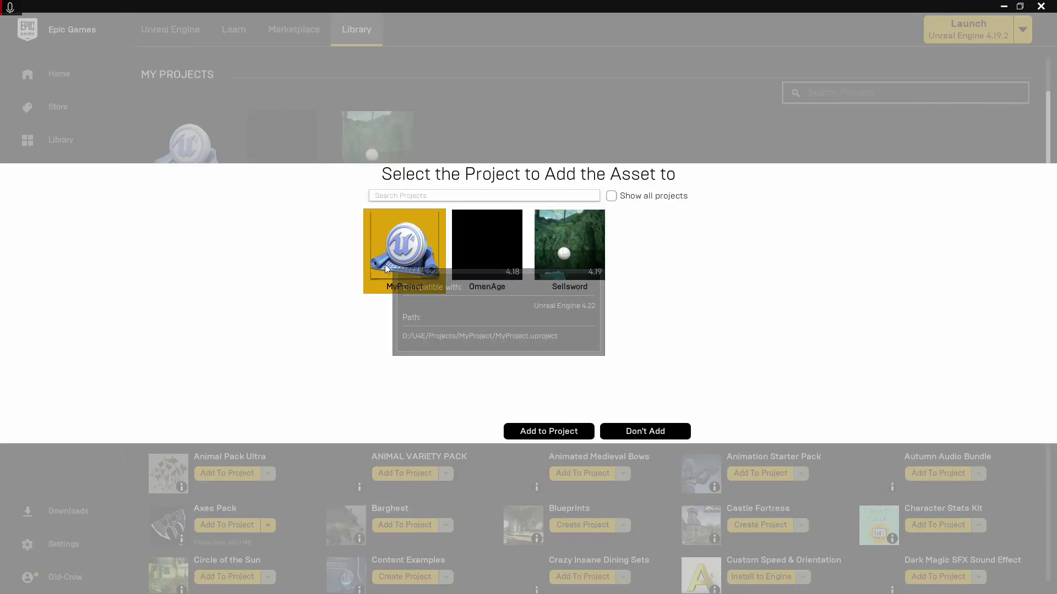
{"action": "left_click", "coordinate": [549, 431]}
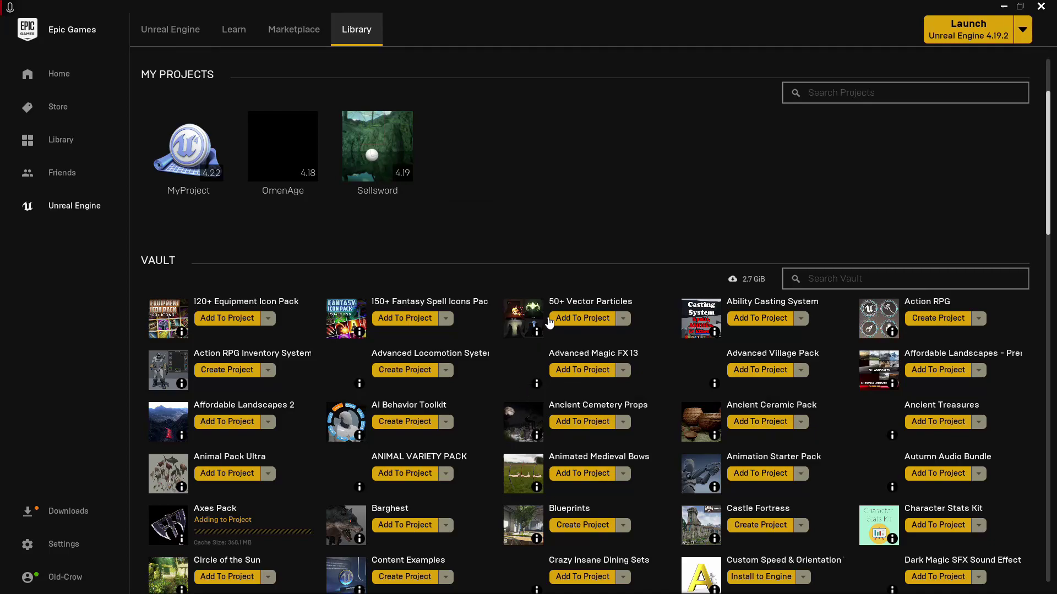
- Switch back to the Unreal Editor, enlarge the viewport over the content browser and dismiss the new plugins notification
{"action": "left_click", "coordinate": [1003, 8]}
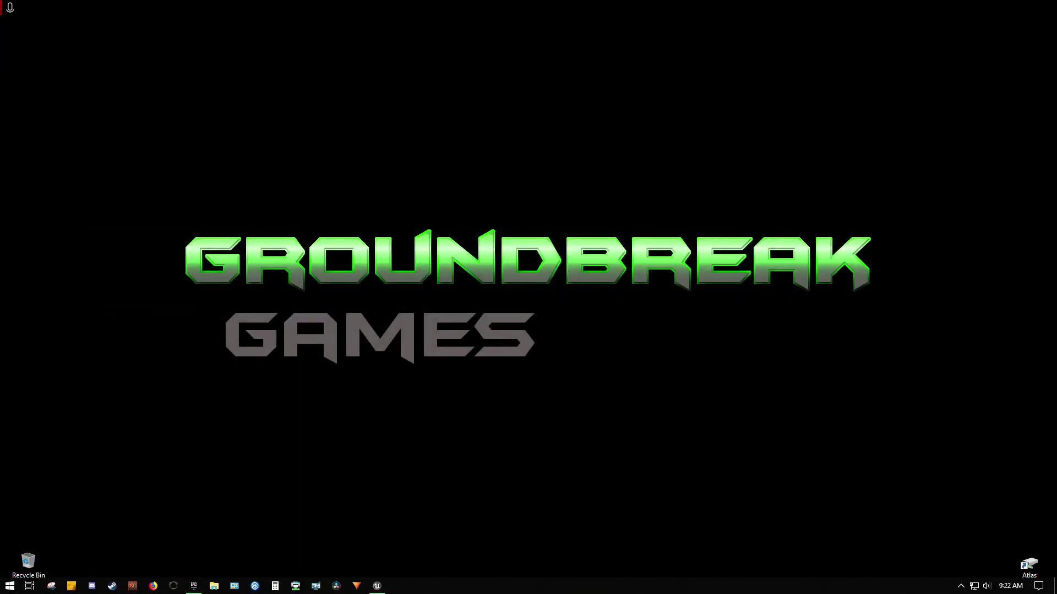
{"action": "left_click", "coordinate": [379, 587]}
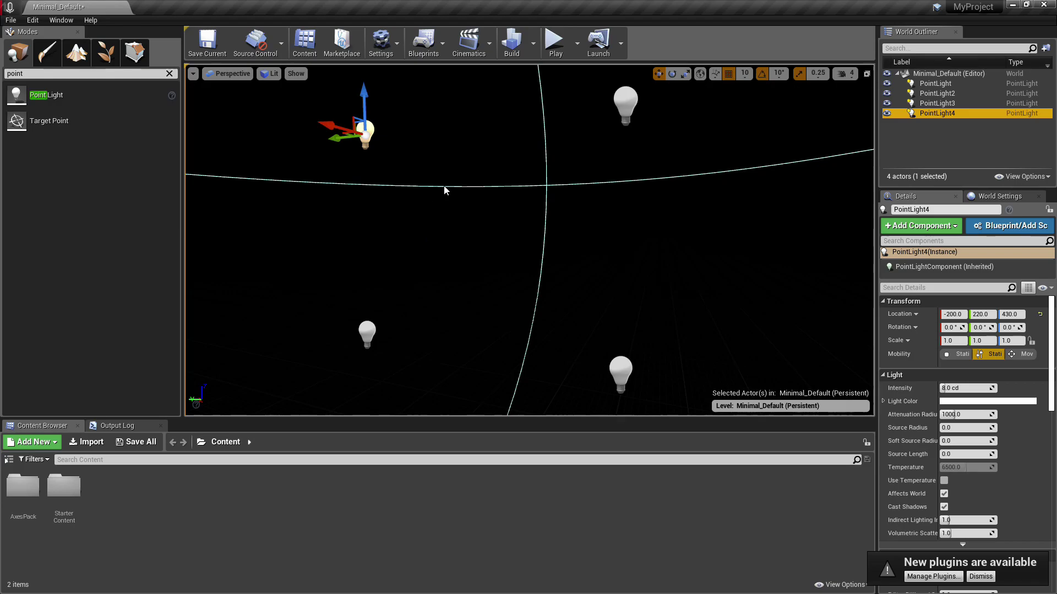
{"action": "key", "text": "a"}
{"action": "right_click_drag", "start_coordinate": [527, 203], "coordinate": [522, 264]}
{"action": "key", "text": "s"}
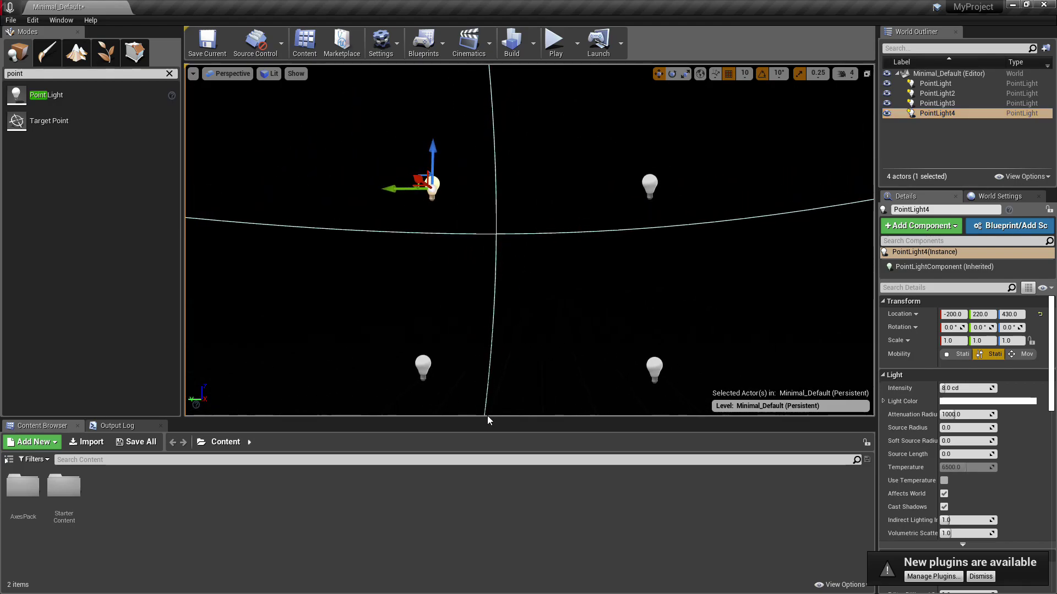
{"action": "left_click_drag", "start_coordinate": [488, 421], "coordinate": [488, 472]}
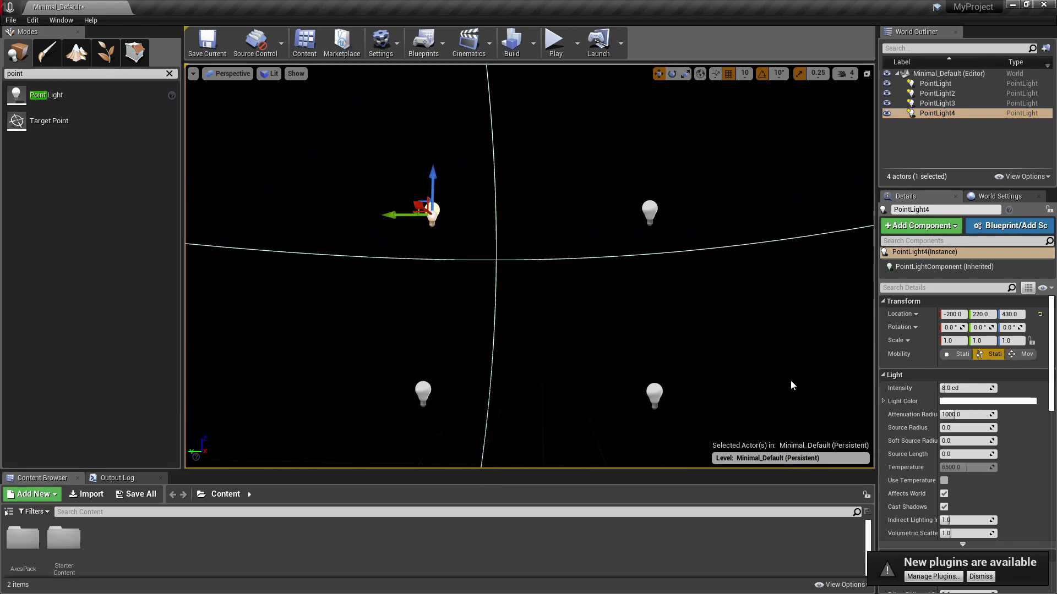
{"action": "left_click", "coordinate": [979, 576]}
- Play-test the level containing only the four point lights, and stop the simulation
{"action": "right_click_drag", "start_coordinate": [642, 321], "coordinate": [663, 313]}
{"action": "key", "text": "w"}
{"action": "key", "text": "a"}
{"action": "left_click", "coordinate": [554, 47]}
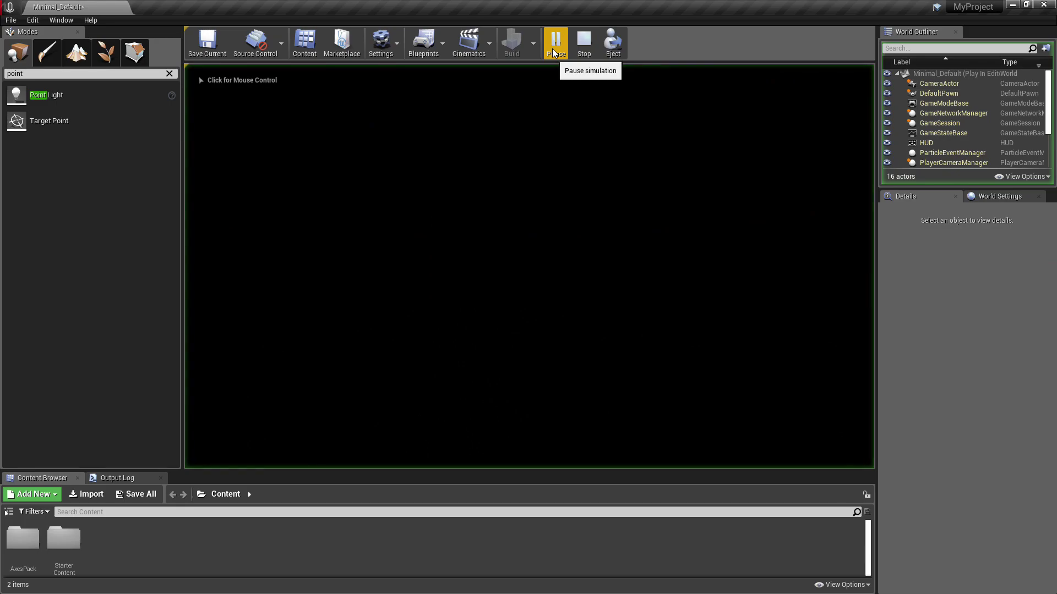
{"action": "key", "text": "Escape"}
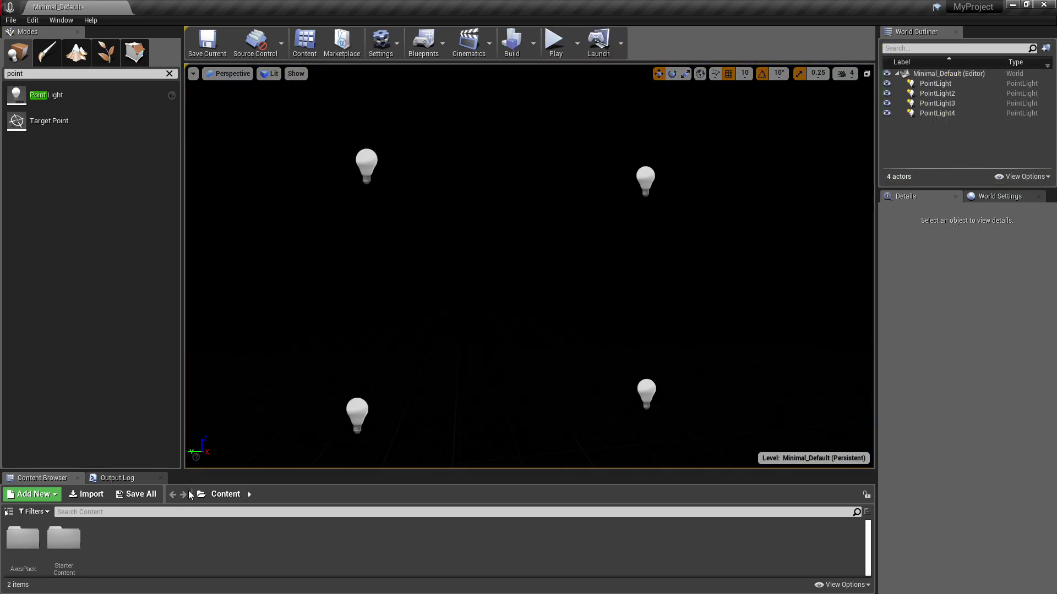
- Open the Axe_04 folder inside the AxesPack Meshes folder and give the content browser more height
{"action": "double_click", "coordinate": [23, 539]}
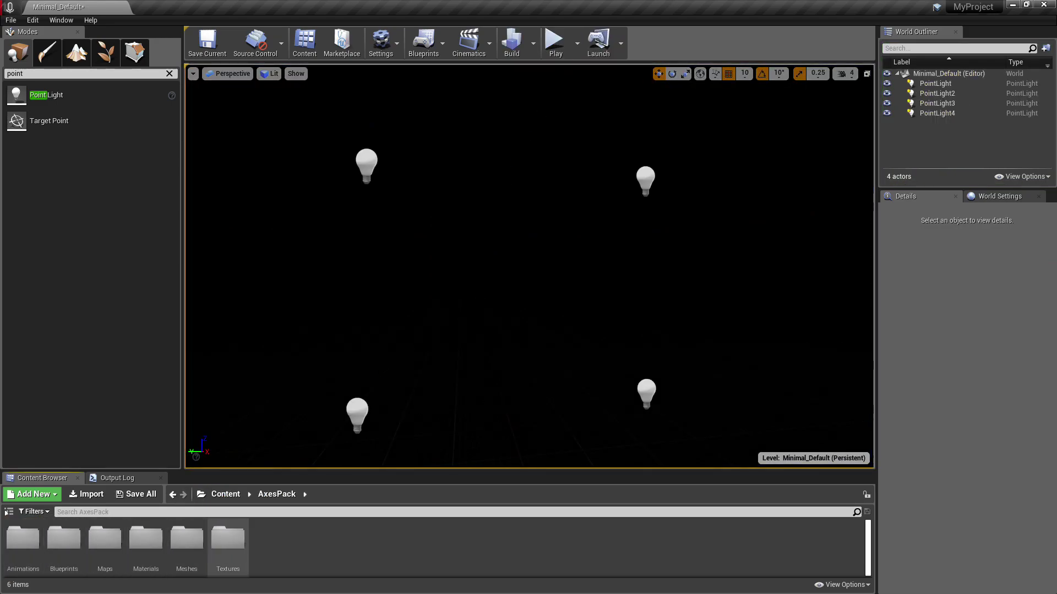
{"action": "double_click", "coordinate": [186, 539]}
{"action": "left_click_drag", "start_coordinate": [261, 471], "coordinate": [262, 411]}
{"action": "double_click", "coordinate": [145, 478]}
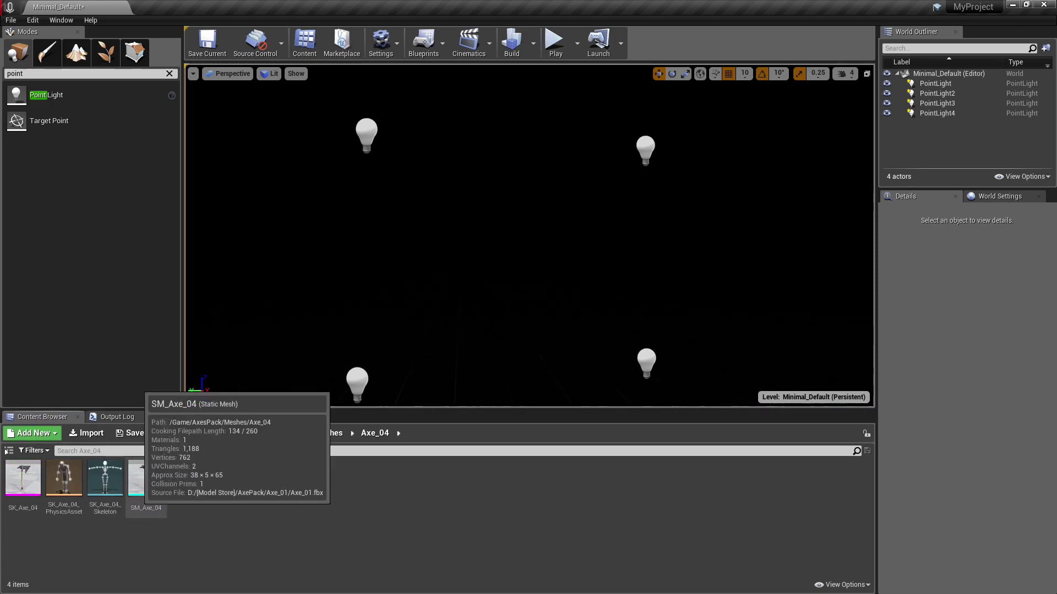
- Place the SM_Axe_04 static mesh in the level between the four point lights
{"action": "left_click", "coordinate": [145, 478]}
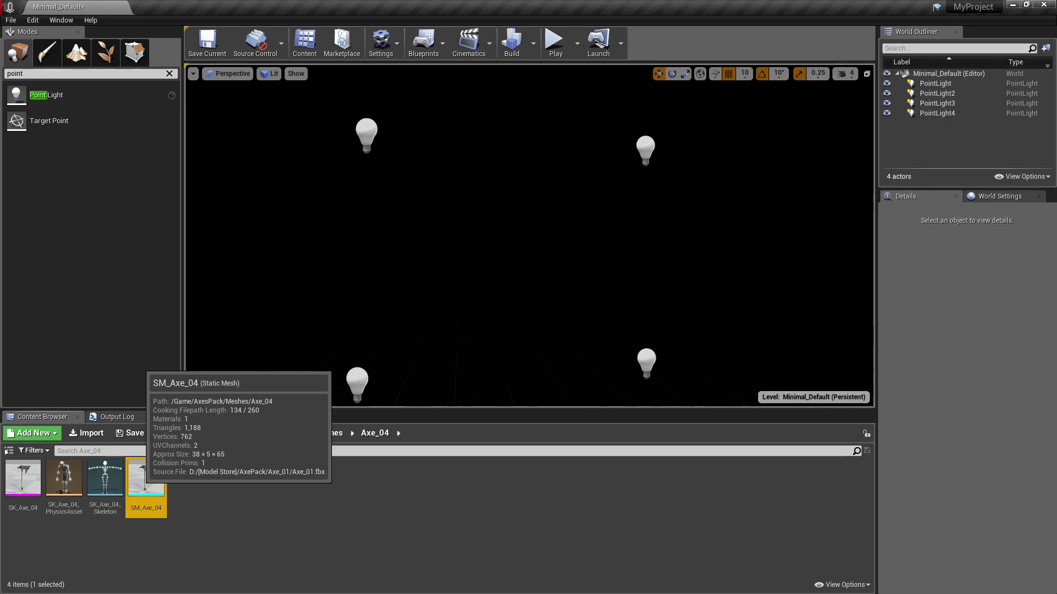
{"action": "left_click_drag", "start_coordinate": [146, 477], "coordinate": [492, 431]}
{"action": "left_click_drag", "start_coordinate": [492, 382], "coordinate": [516, 339]}
{"action": "key", "text": "e"}
{"action": "scroll", "coordinate": [488, 301], "scroll_direction": "up", "scroll_amount": 5}
{"action": "key", "text": "w"}
{"action": "key", "text": "d"}
{"action": "right_click_drag", "start_coordinate": [516, 289], "coordinate": [476, 316]}
- Position the axe mesh at about -330, 50, 210 with a -90° Z rotation so its flat side faces the view, and deselect it
{"action": "left_click_drag", "start_coordinate": [377, 252], "coordinate": [568, 248]}
{"action": "right_click_drag", "start_coordinate": [568, 248], "coordinate": [733, 192]}
{"action": "key", "text": "a"}
{"action": "key", "text": "d"}
{"action": "key", "text": "w"}
{"action": "key", "text": "s"}
{"action": "key", "text": "w"}
{"action": "left_click_drag", "start_coordinate": [499, 344], "coordinate": [495, 390]}
{"action": "right_click_drag", "start_coordinate": [496, 389], "coordinate": [680, 405]}
{"action": "key", "text": "a"}
{"action": "key", "text": "s"}
{"action": "left_click_drag", "start_coordinate": [519, 286], "coordinate": [472, 286]}
{"action": "key", "text": "d"}
{"action": "mouse_move", "coordinate": [526, 299]}
{"action": "right_mouse_down"}
{"action": "mouse_move", "coordinate": [342, 296]}
{"action": "mouse_move", "coordinate": [515, 290]}
{"action": "mouse_move", "coordinate": [451, 291]}
{"action": "mouse_move", "coordinate": [510, 299]}
{"action": "right_mouse_up"}
{"action": "left_click", "coordinate": [526, 300]}
{"action": "key", "text": "s"}
{"action": "key", "text": "w"}
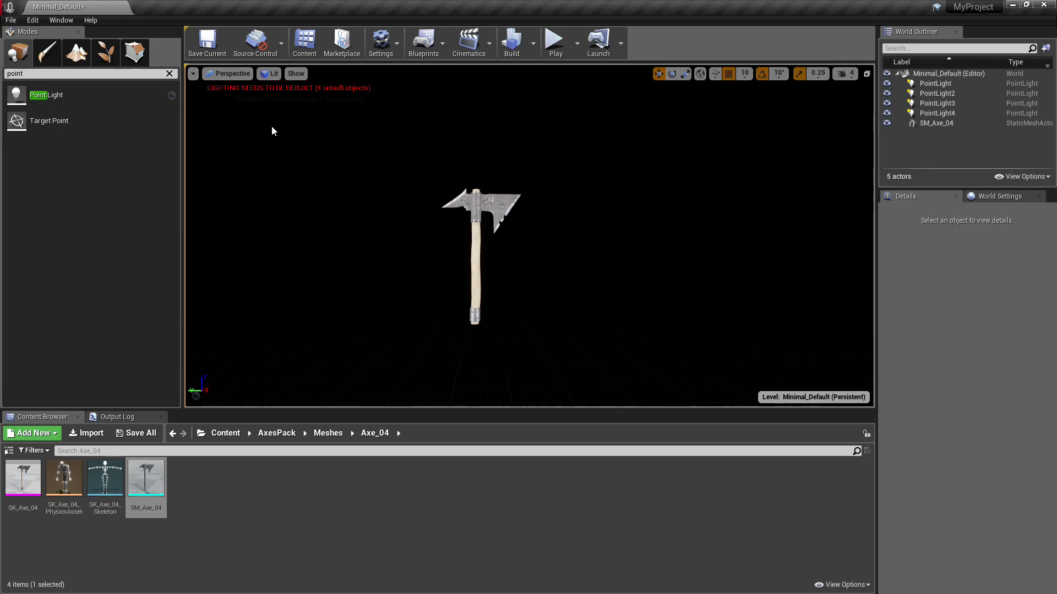
- Tilt the axe diagonally with its head toward the upper right, and frame it closely in the viewport
{"action": "left_click", "coordinate": [193, 74]}
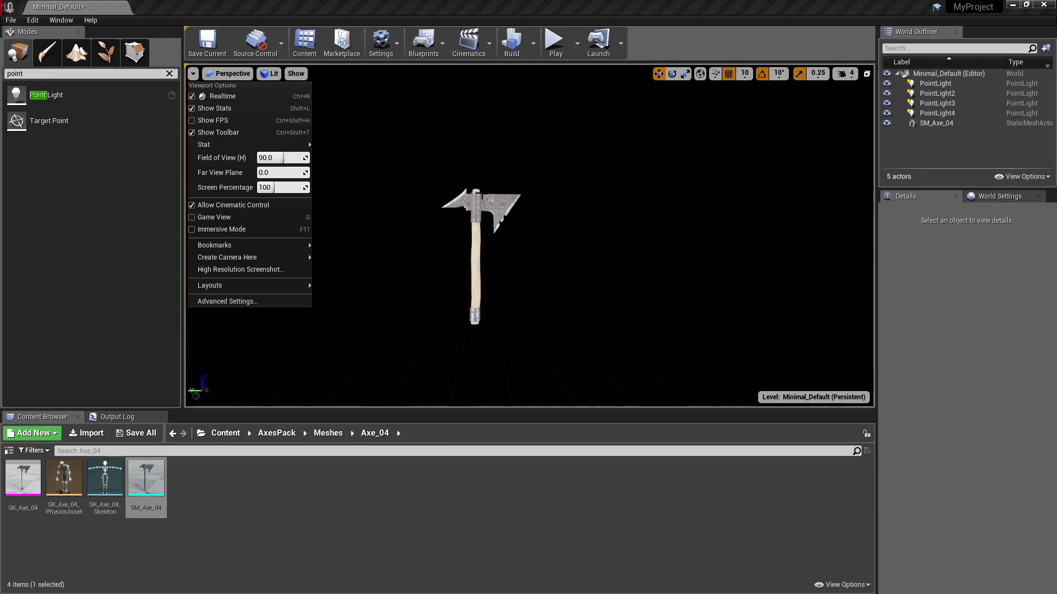
{"action": "left_click", "coordinate": [480, 203]}
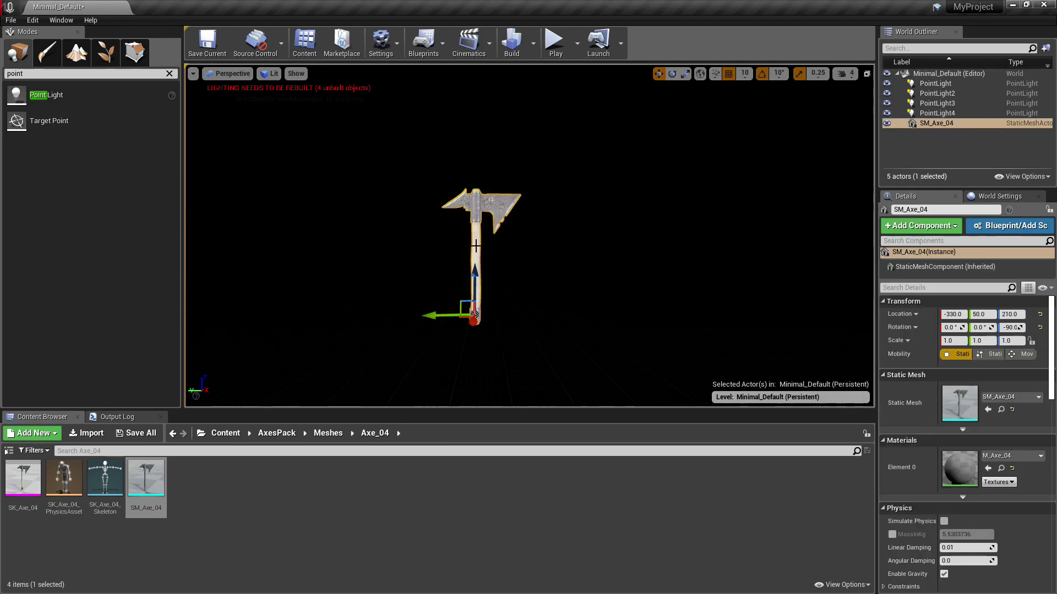
{"action": "key", "text": "e"}
{"action": "left_click_drag", "start_coordinate": [507, 268], "coordinate": [476, 285]}
{"action": "key", "text": "w"}
{"action": "left_click", "coordinate": [462, 288]}
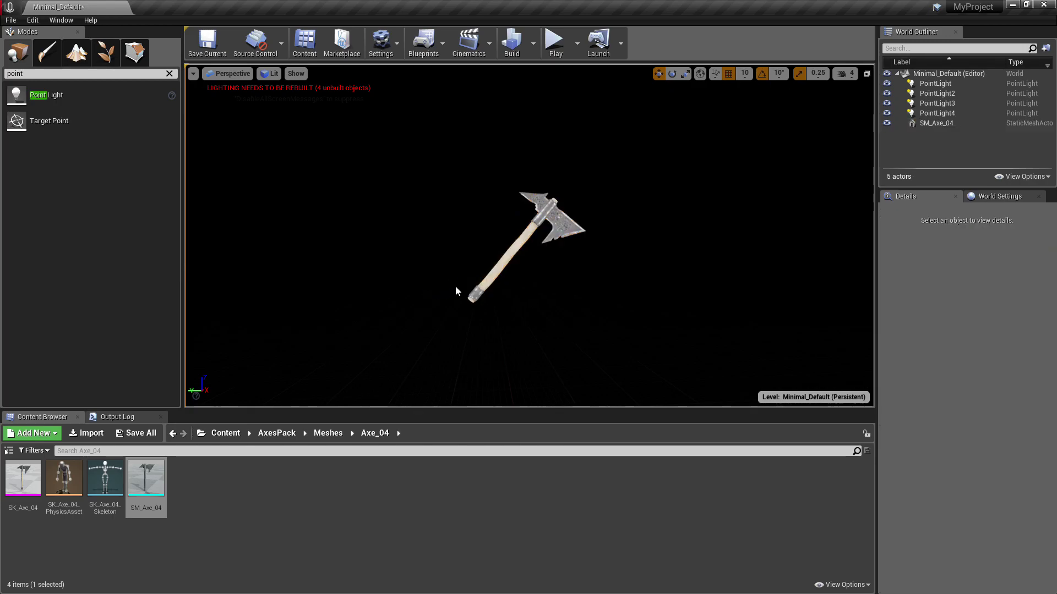
{"action": "scroll", "coordinate": [608, 257], "scroll_direction": "up", "scroll_amount": 5}
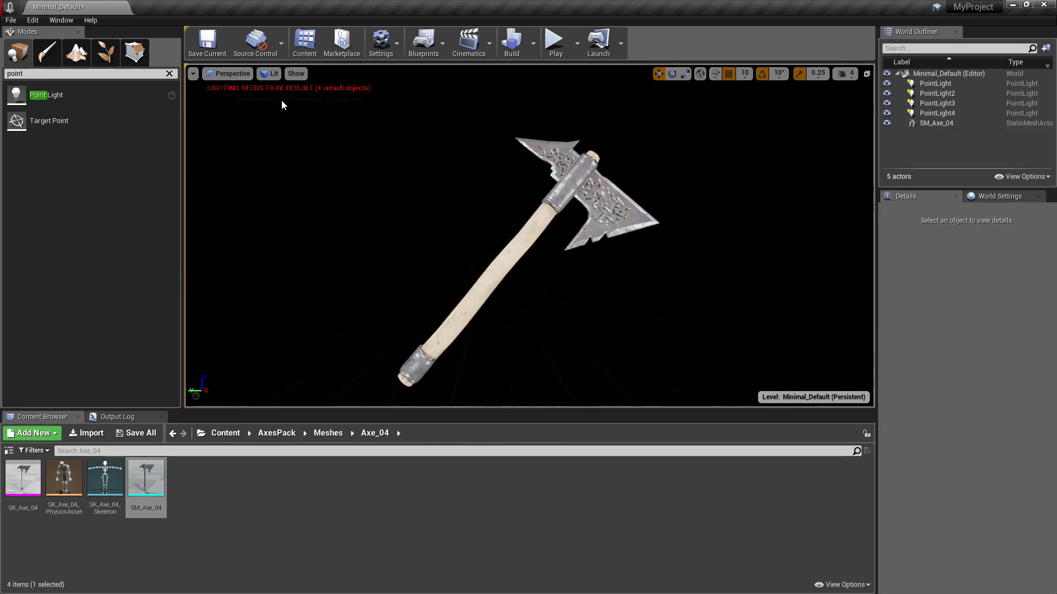
- Switch the viewport to immersive mode and look through its viewport options
{"action": "left_click", "coordinate": [193, 74]}
{"action": "left_click", "coordinate": [193, 74]}
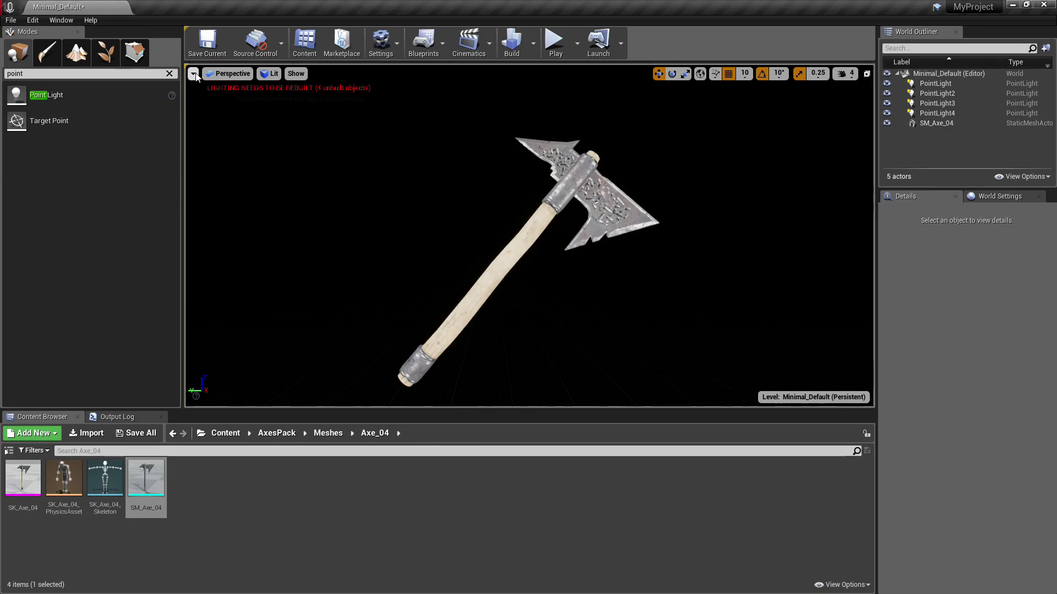
{"action": "key", "text": "F11"}
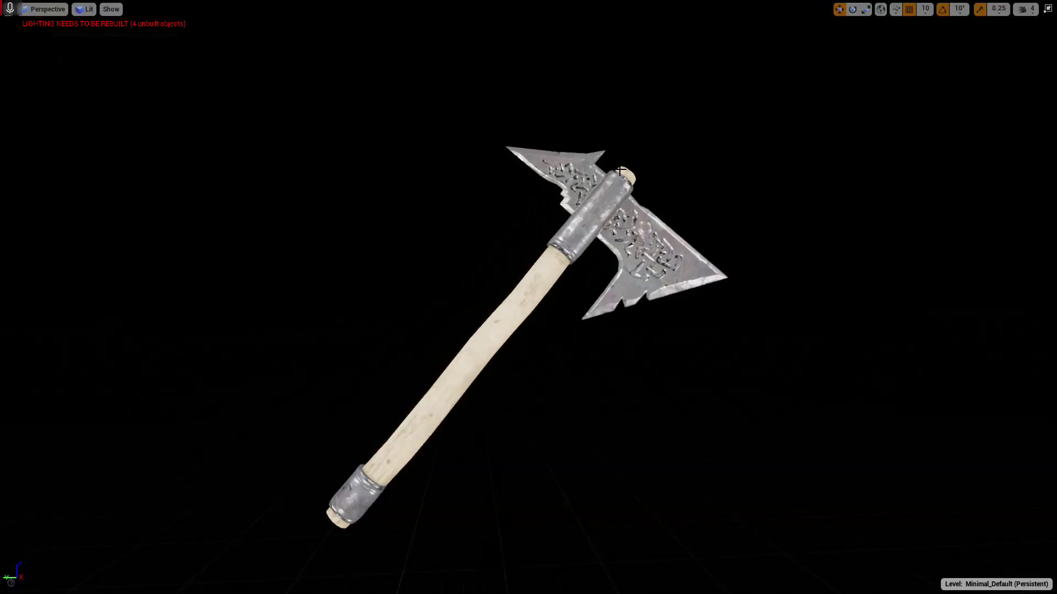
{"action": "left_click", "coordinate": [9, 9]}
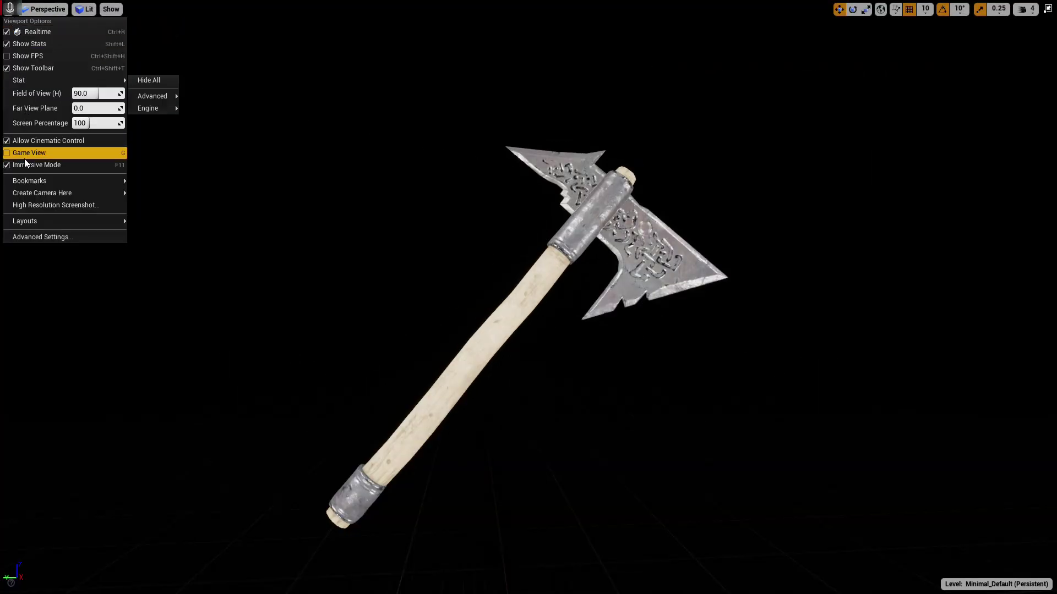
{"action": "mouse_move", "coordinate": [158, 230]}
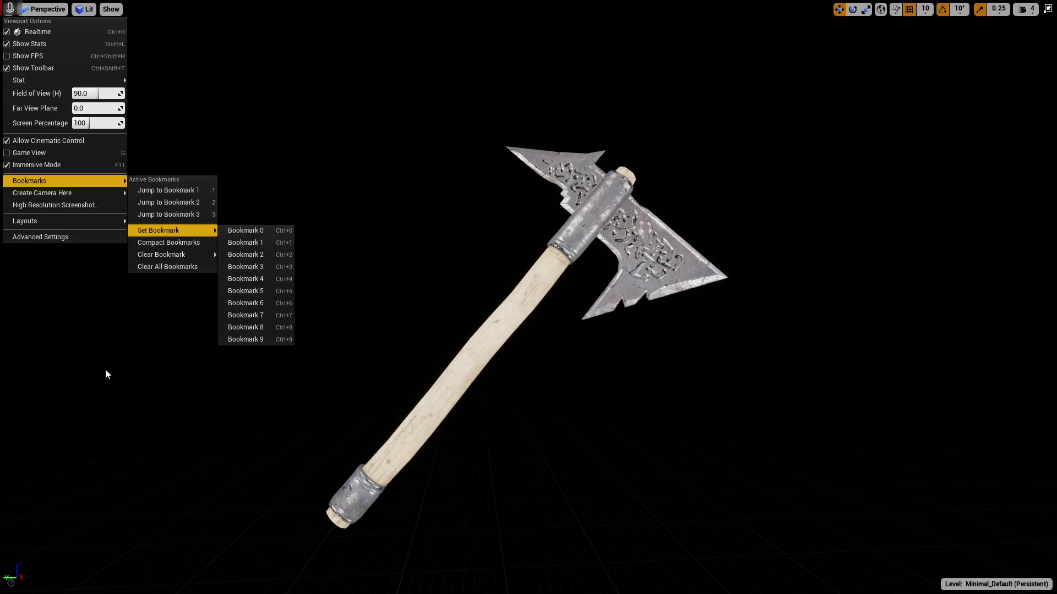
{"action": "left_click", "coordinate": [294, 157]}
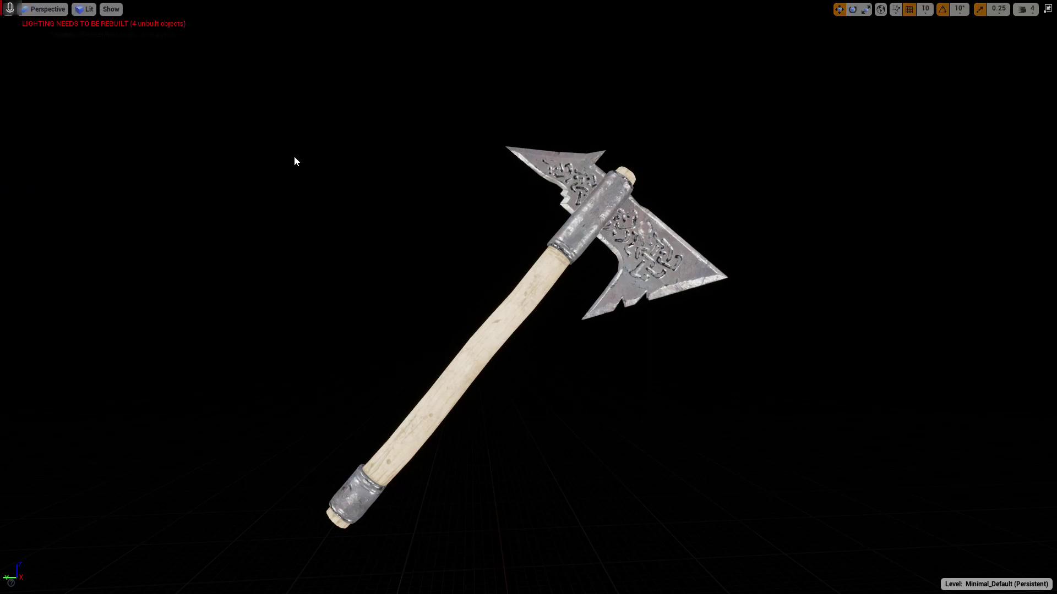
- Capture a high-resolution screenshot of the axe with a size multiplier of 1.0, and open the folder where it is saved
{"action": "left_click", "coordinate": [10, 9]}
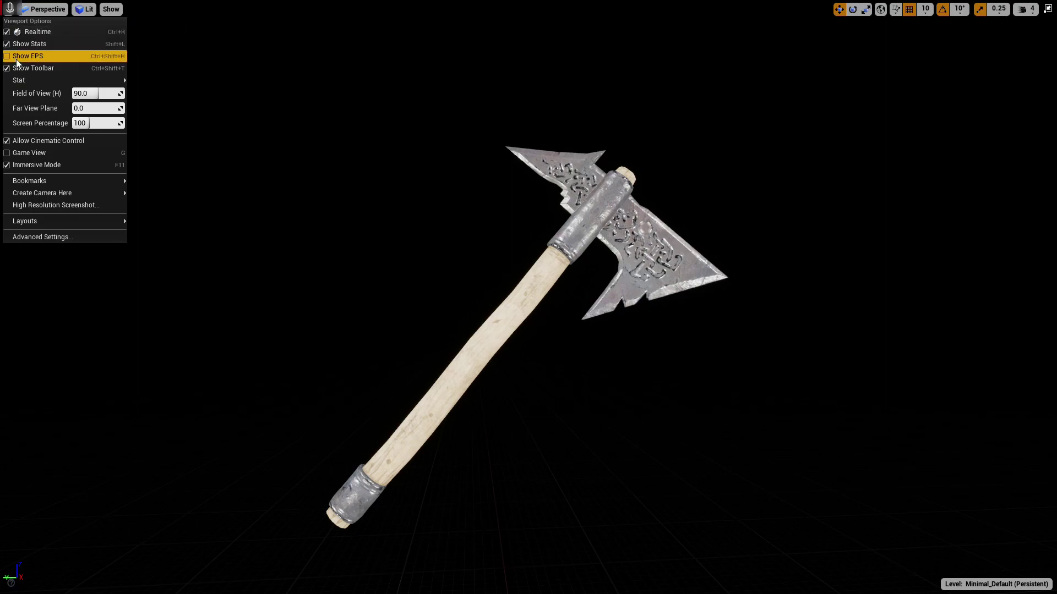
{"action": "left_click", "coordinate": [55, 205]}
{"action": "left_click", "coordinate": [650, 357]}
{"action": "left_click", "coordinate": [814, 576]}
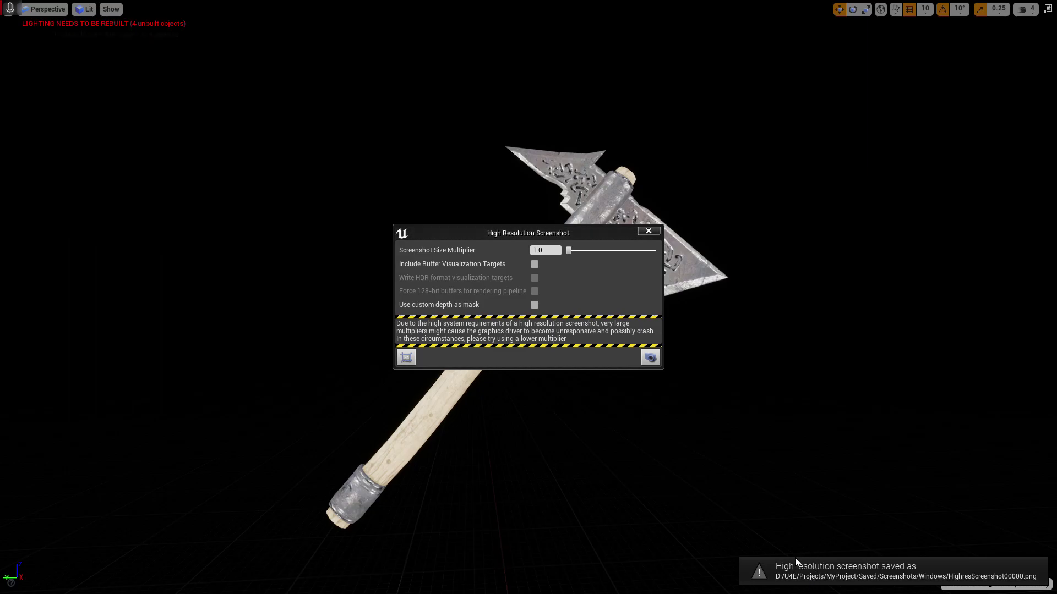
- Move HighresScreenshot00000.png from the Windows screenshots folder to the desktop, and close the screenshot dialog and immersive mode
{"action": "right_click", "coordinate": [191, 317]}
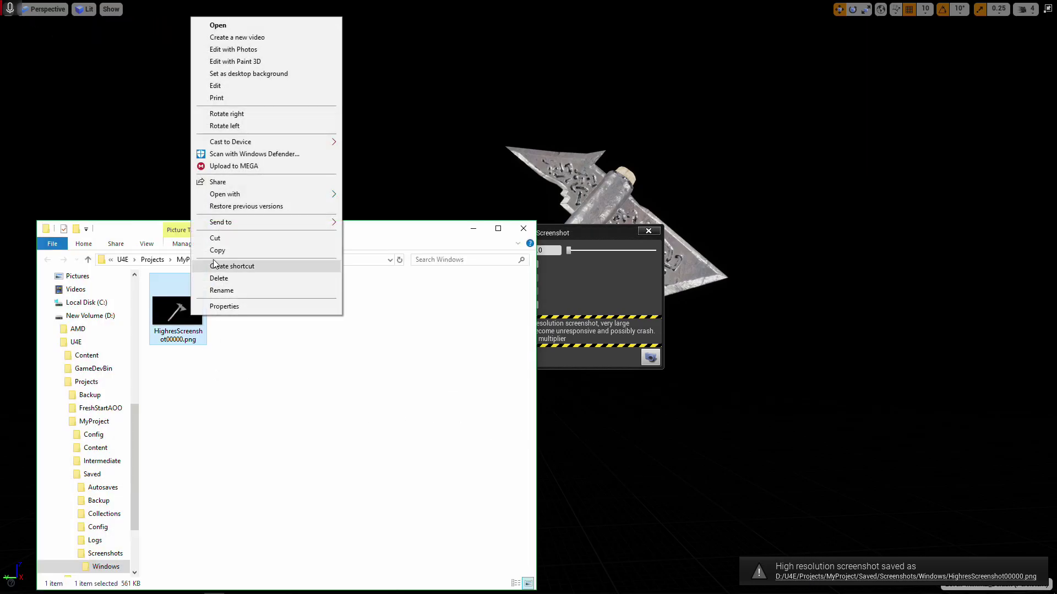
{"action": "left_click", "coordinate": [220, 238]}
{"action": "left_click", "coordinate": [648, 231]}
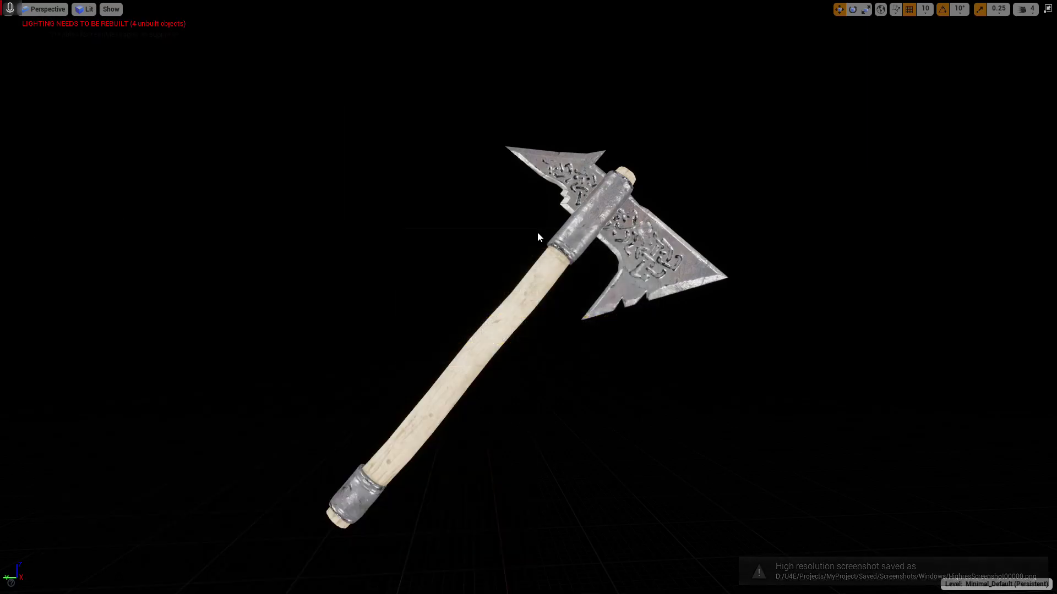
{"action": "key", "text": "F11"}
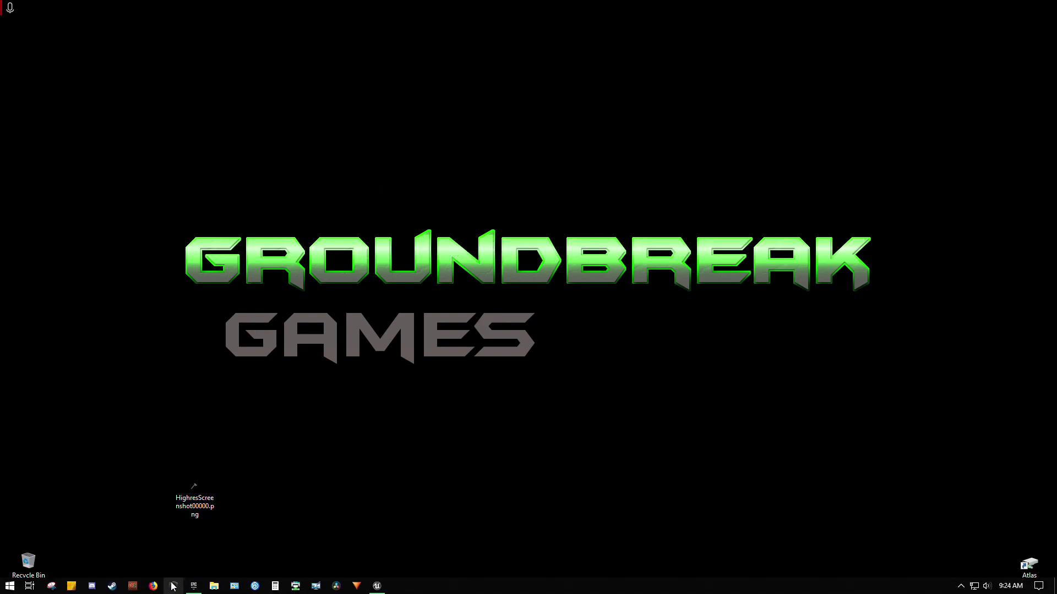
- Switch to the Pixlr editor in Firefox with Adobe Flash allowed, and open HighresScreenshot00000 from the computer in a maximised image window
{"action": "left_click", "coordinate": [155, 587]}
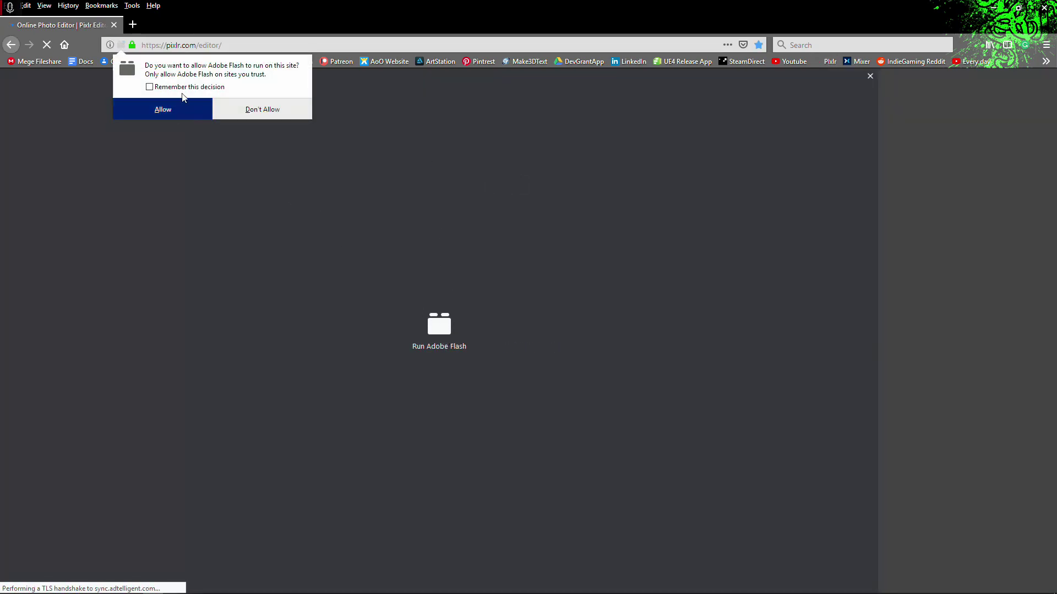
{"action": "left_click", "coordinate": [137, 108]}
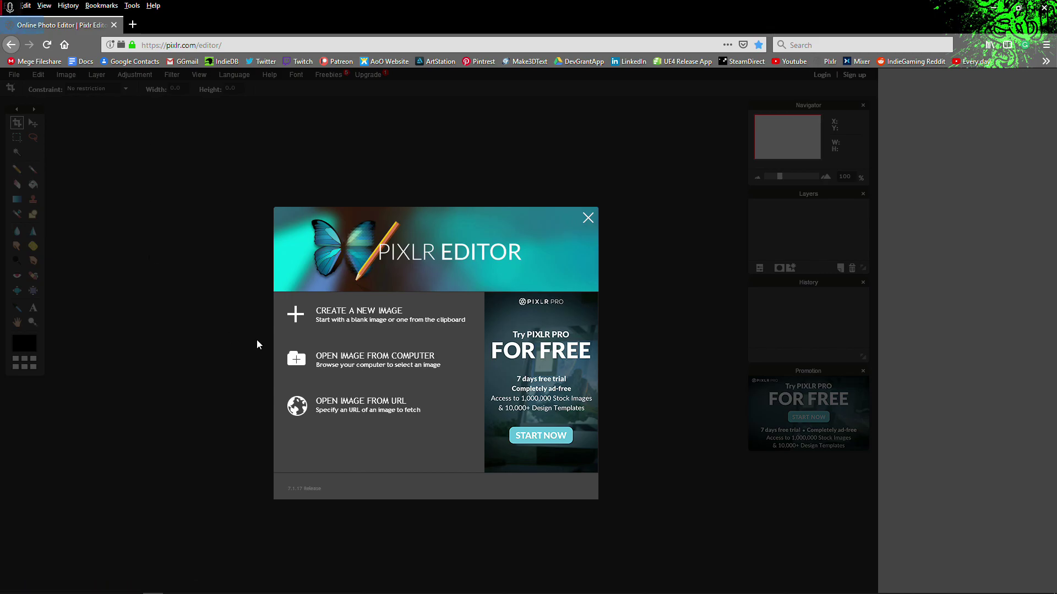
{"action": "left_click", "coordinate": [338, 353]}
{"action": "left_click", "coordinate": [246, 99]}
{"action": "left_click", "coordinate": [270, 260]}
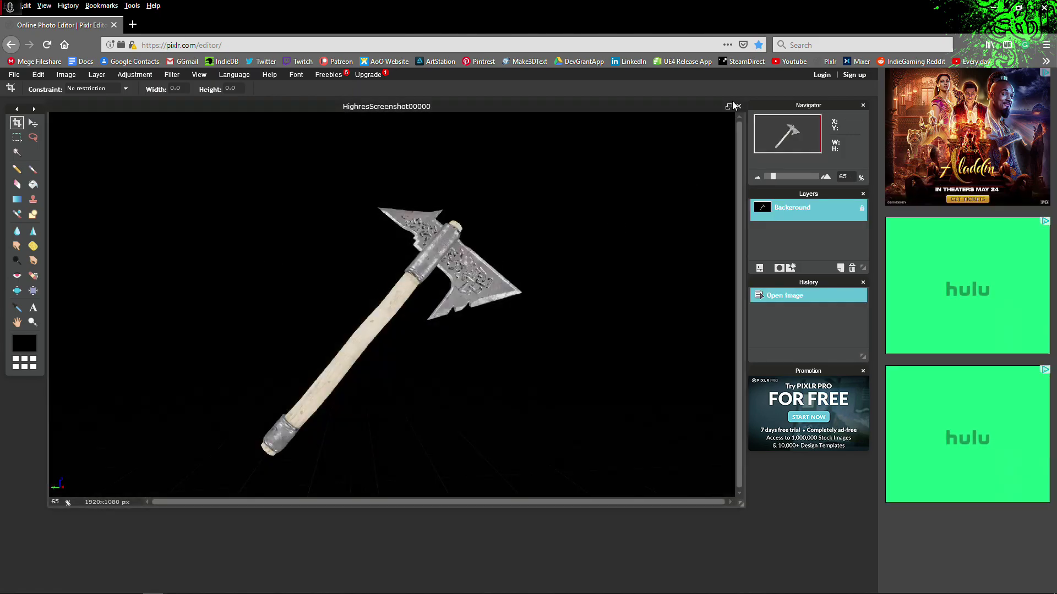
{"action": "left_click", "coordinate": [729, 106]}
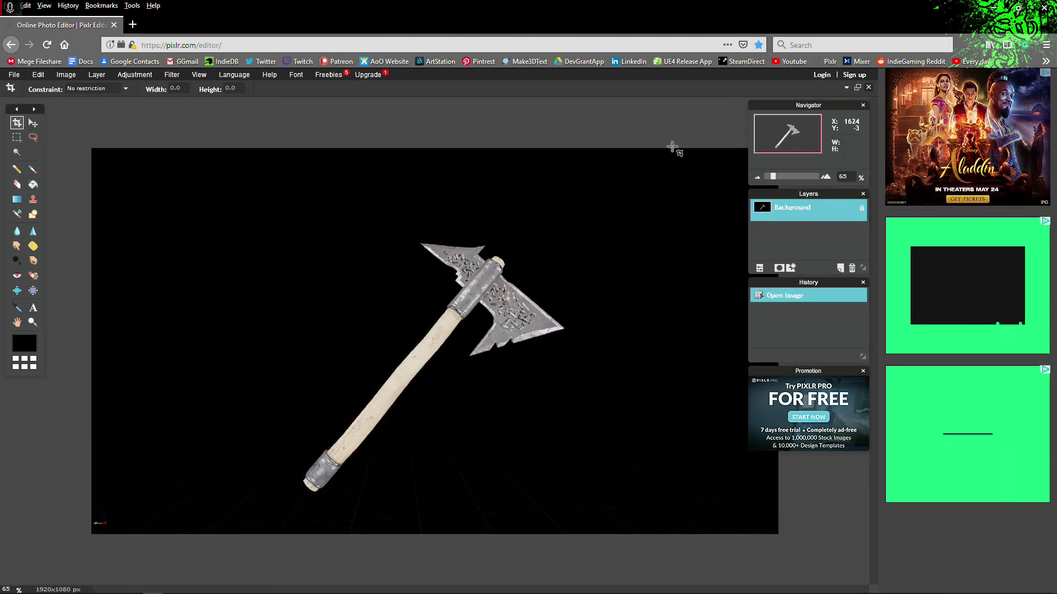
- Select the black background with the Wand tool at tolerance 21, and invert the selection to cover the axe
{"action": "left_click", "coordinate": [16, 152]}
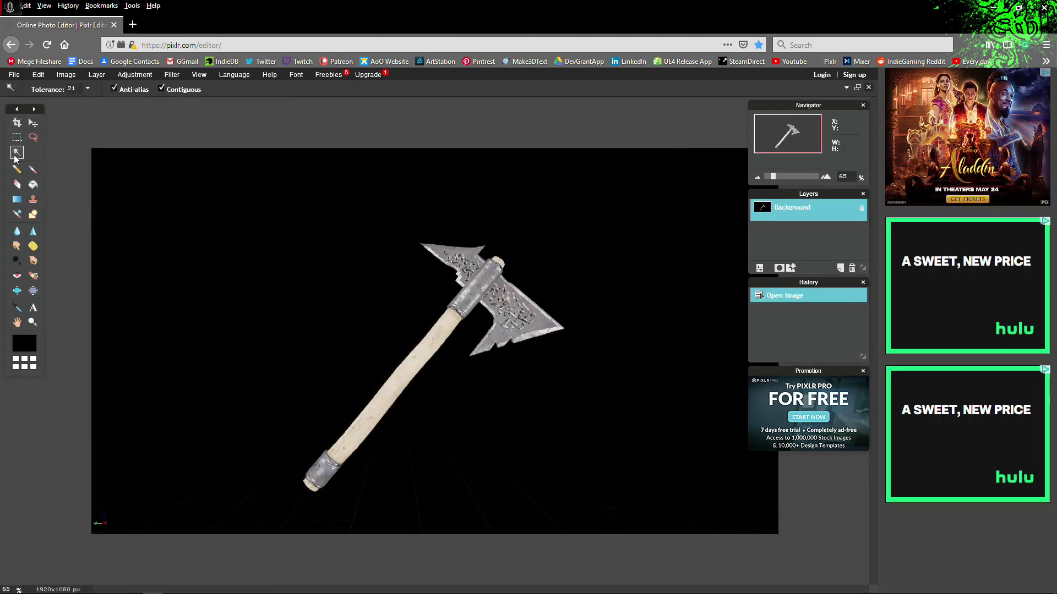
{"action": "left_click", "coordinate": [241, 257]}
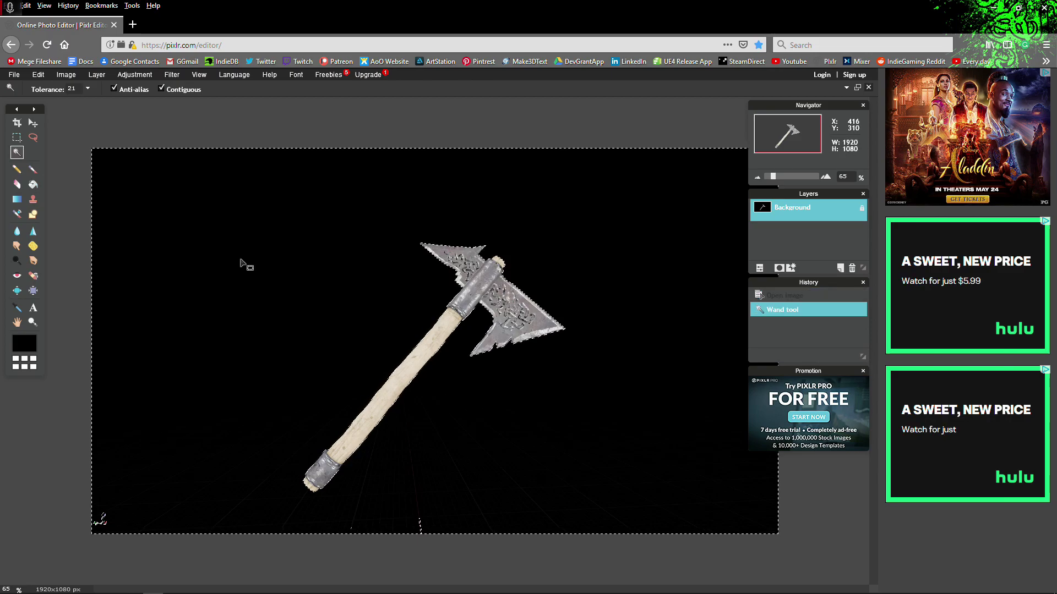
{"action": "left_click", "coordinate": [58, 77]}
{"action": "mouse_move", "coordinate": [38, 74]}
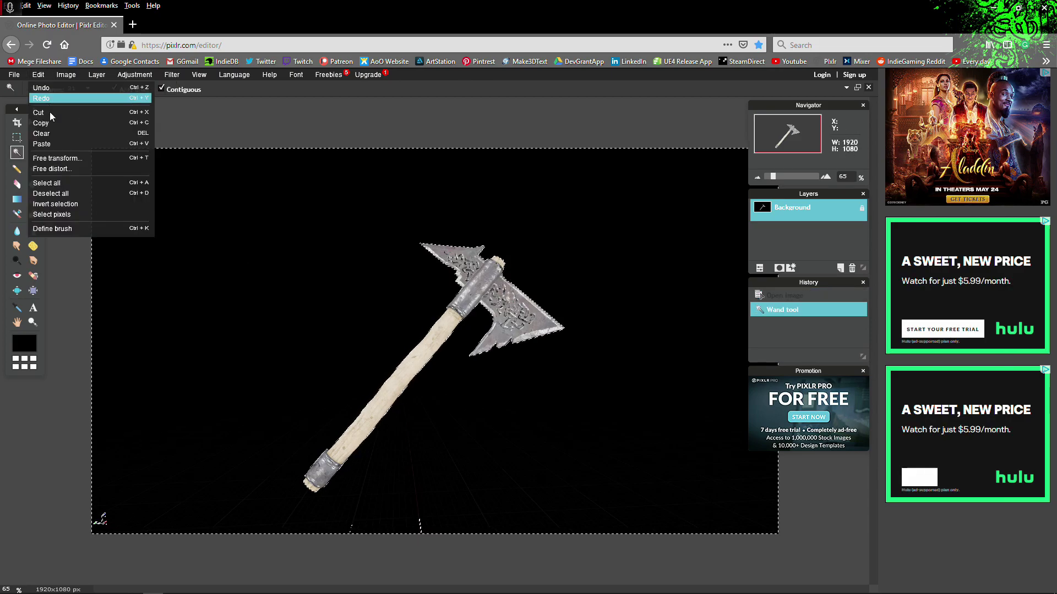
{"action": "left_click", "coordinate": [61, 203]}
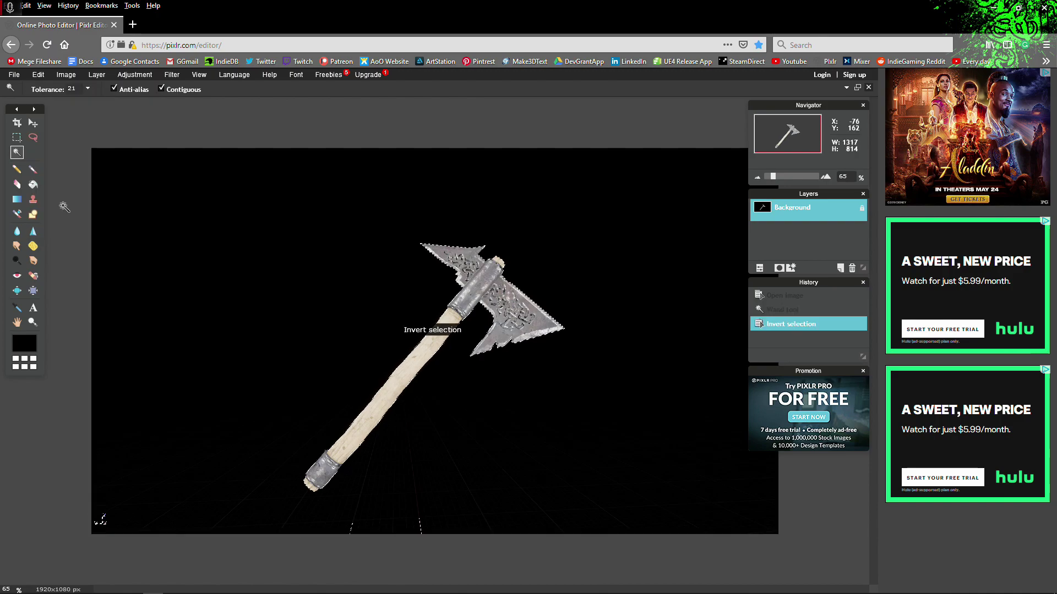
- Cut the selected axe out of the screenshot to the clipboard, and close the image without saving it
{"action": "left_click", "coordinate": [40, 76]}
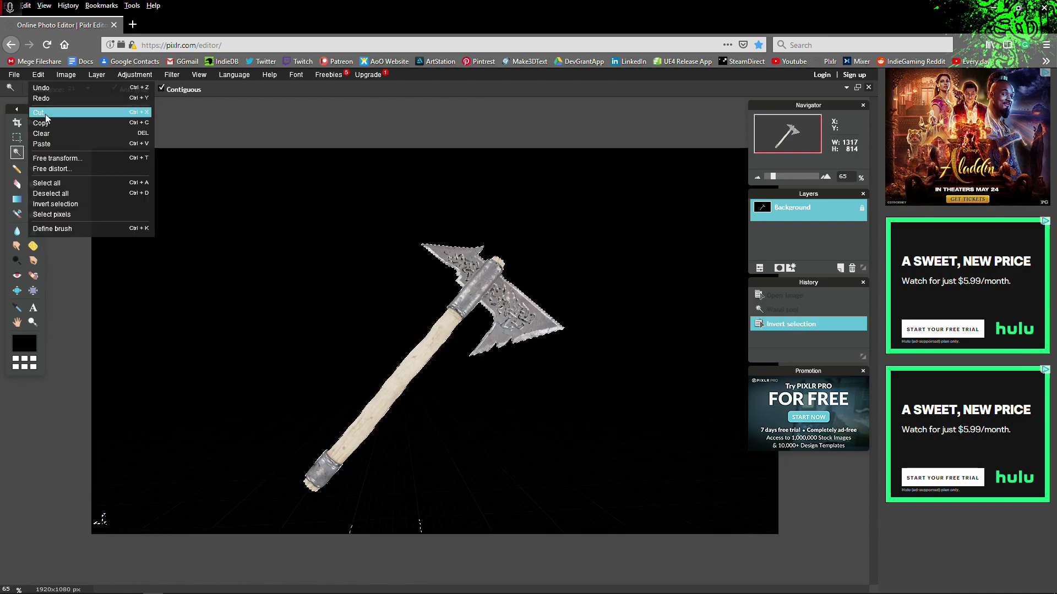
{"action": "left_click", "coordinate": [47, 118]}
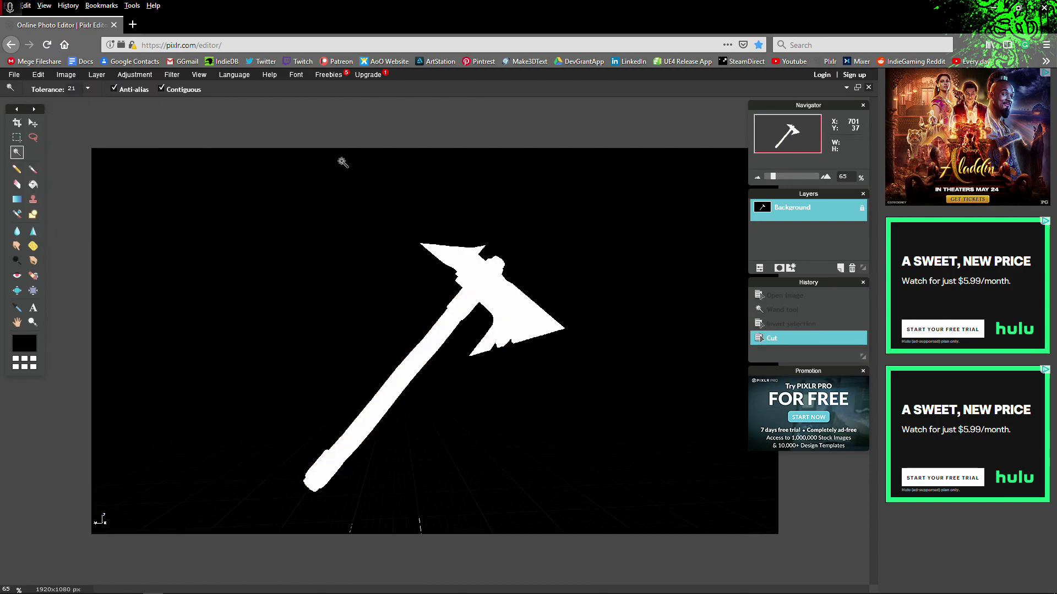
{"action": "left_click", "coordinate": [869, 88]}
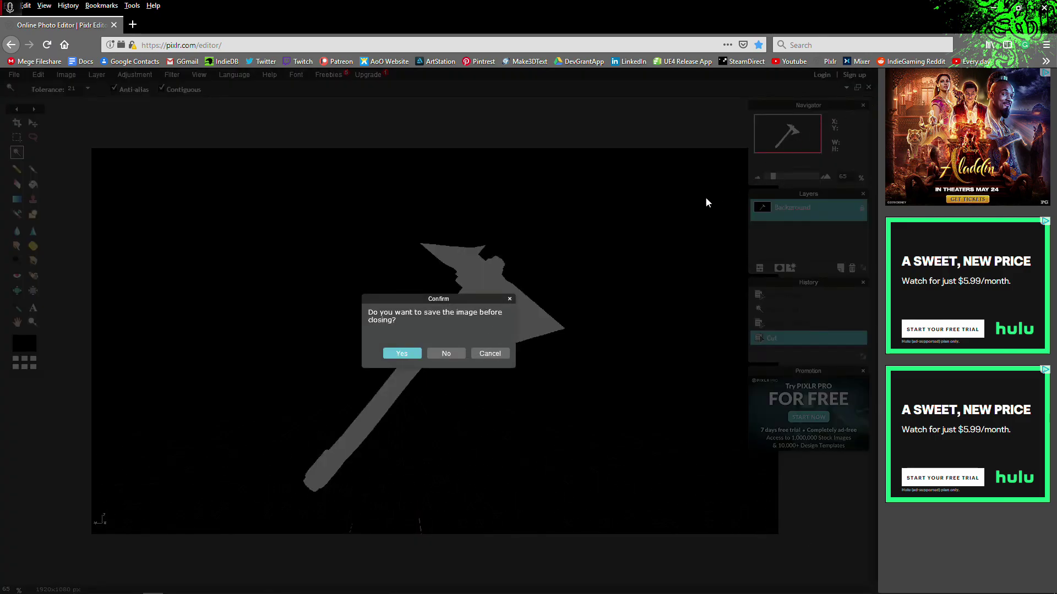
{"action": "left_click", "coordinate": [446, 353]}
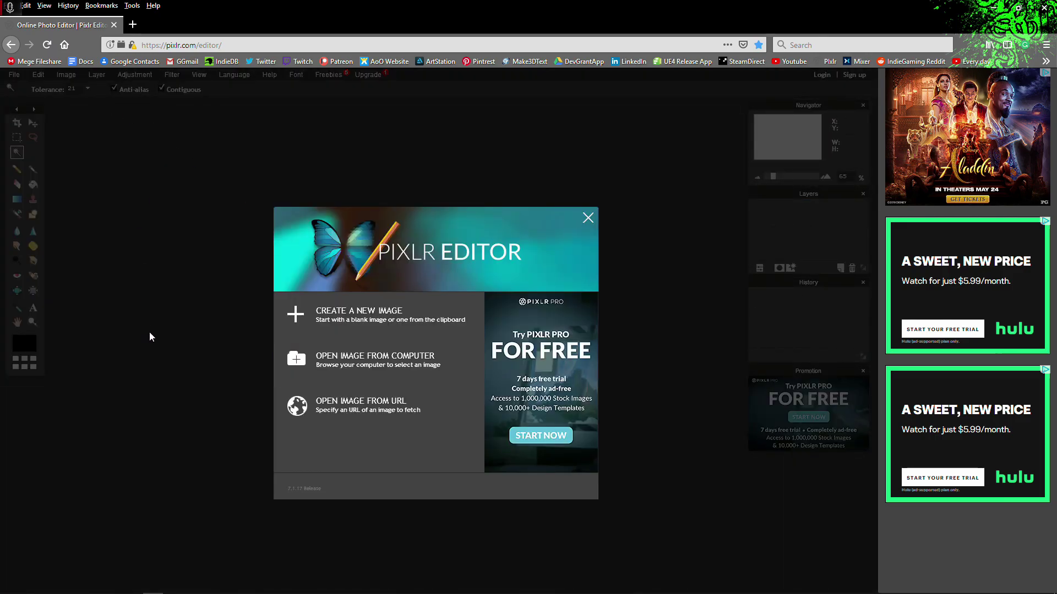
- Create a new transparent image named AxeIcon, 128 pixels wide and 128 pixels high
{"action": "left_click", "coordinate": [335, 324]}
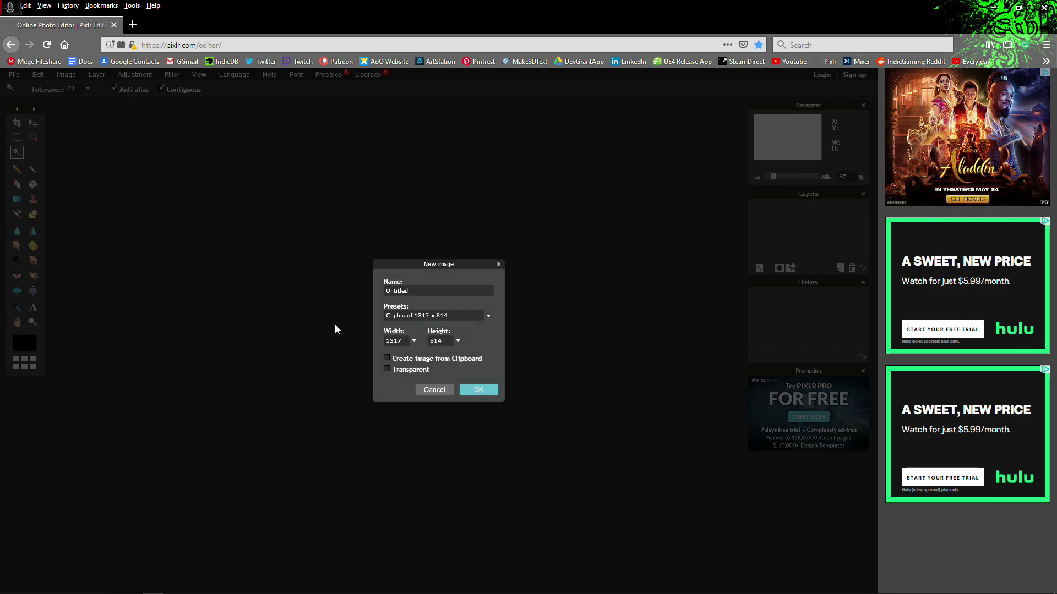
{"action": "double_click", "coordinate": [419, 292]}
{"action": "type", "text": "AxeIc"}
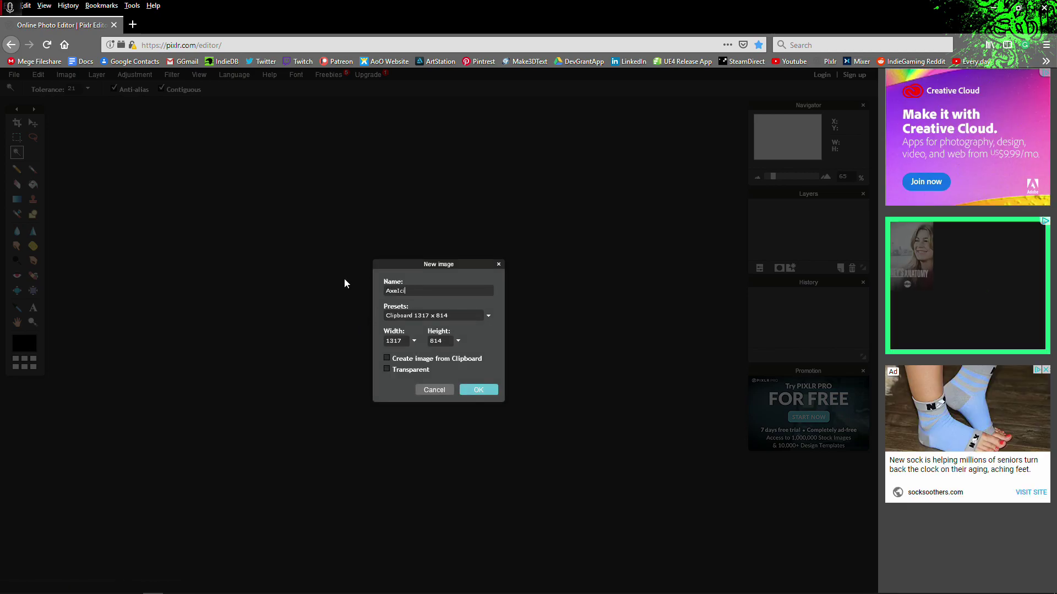
{"action": "type", "text": "on"}
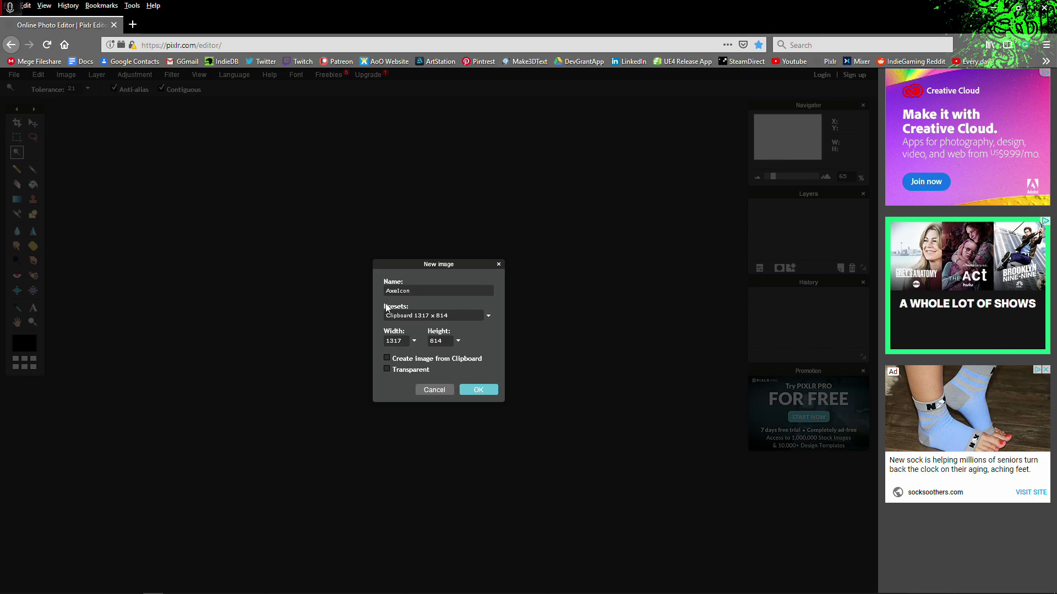
{"action": "left_click_drag", "start_coordinate": [406, 339], "coordinate": [377, 342]}
{"action": "type", "text": "128"}
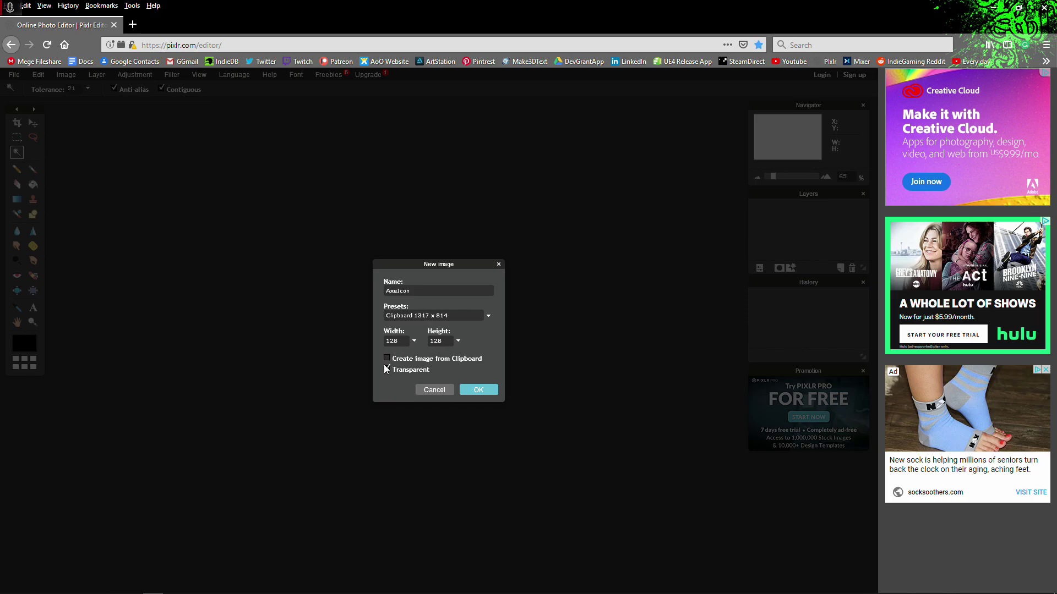
{"action": "left_click", "coordinate": [480, 390]}
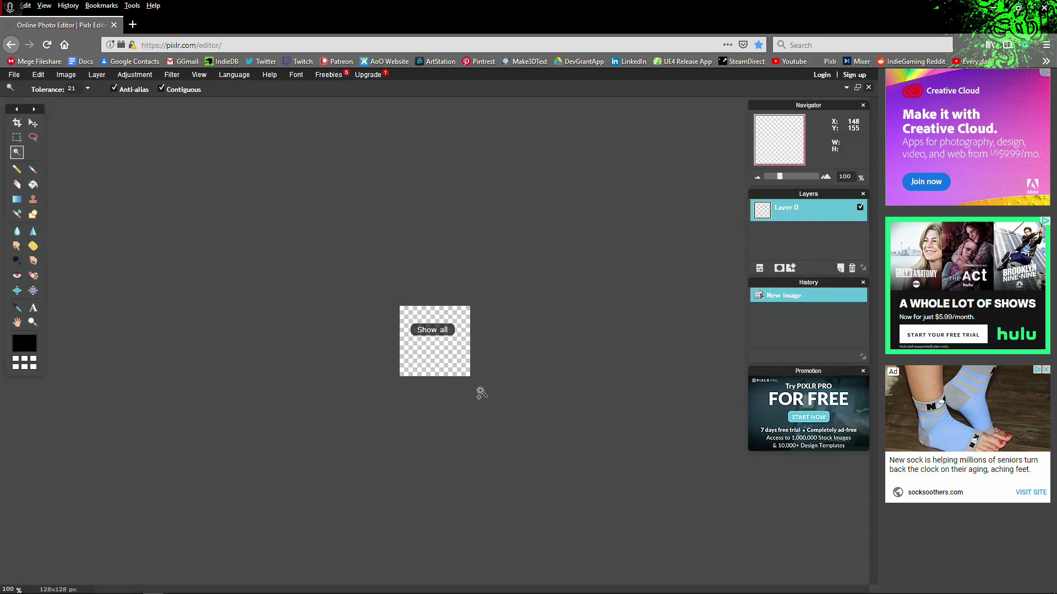
- Paste the axe into the new image as its own layer, and scale it down with Free transform to fit inside the canvas
{"action": "left_click", "coordinate": [38, 74]}
{"action": "left_click", "coordinate": [44, 143]}
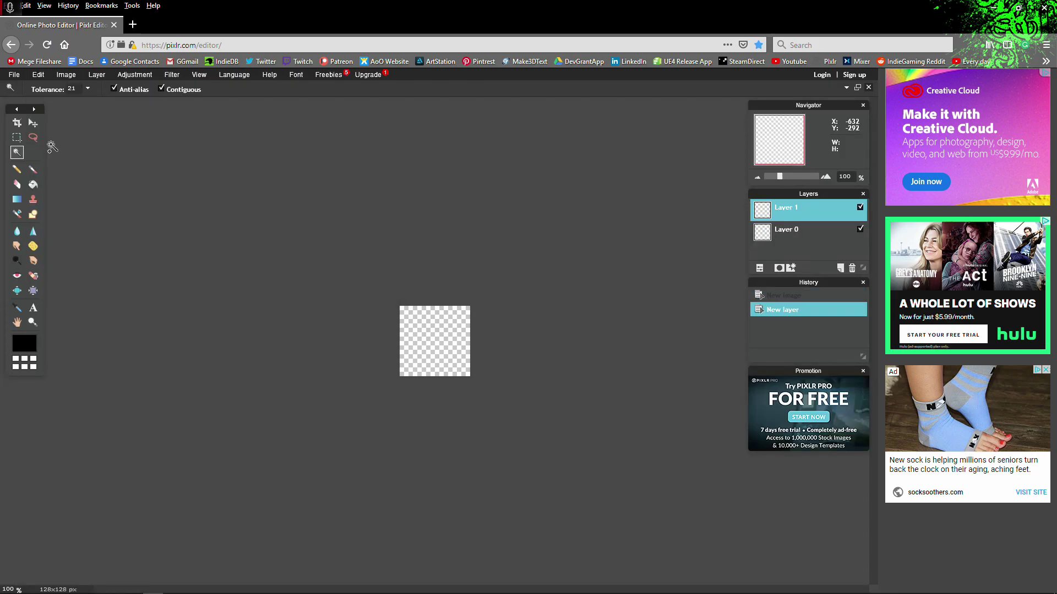
{"action": "left_click", "coordinate": [39, 75]}
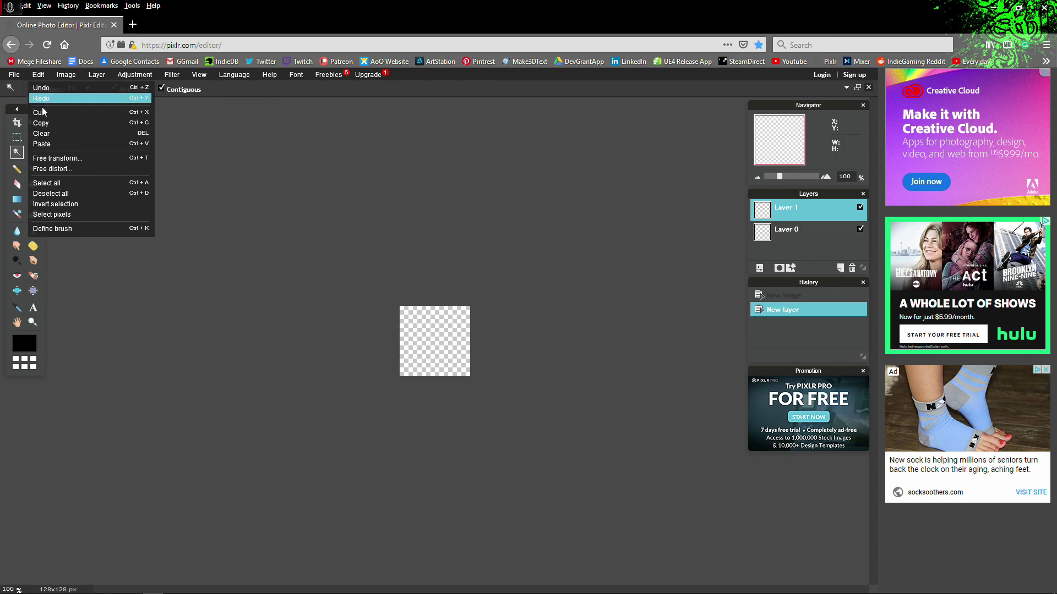
{"action": "left_click", "coordinate": [57, 160]}
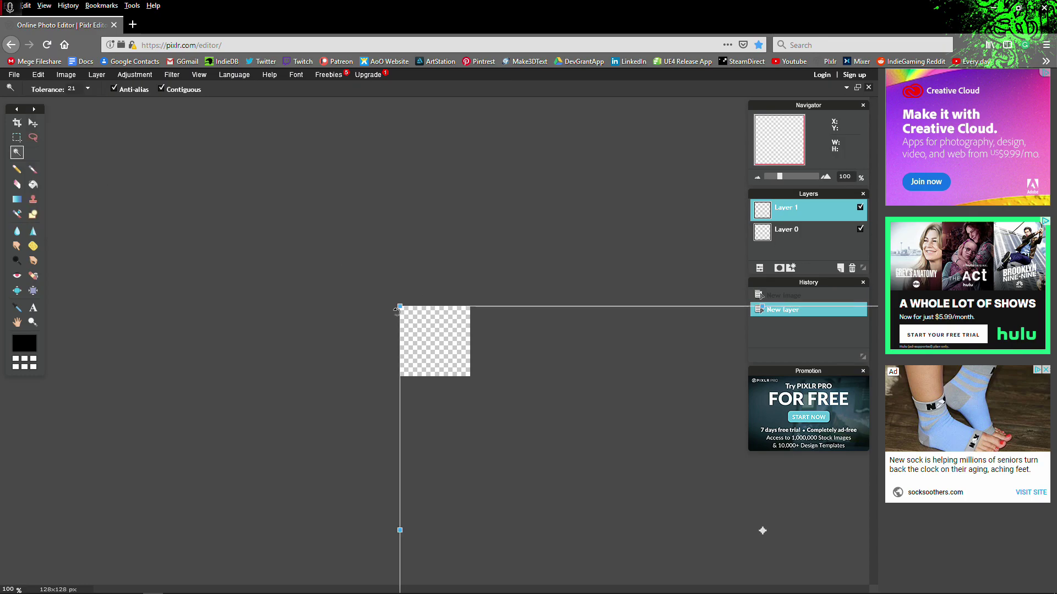
{"action": "left_click_drag", "start_coordinate": [399, 307], "coordinate": [400, 353]}
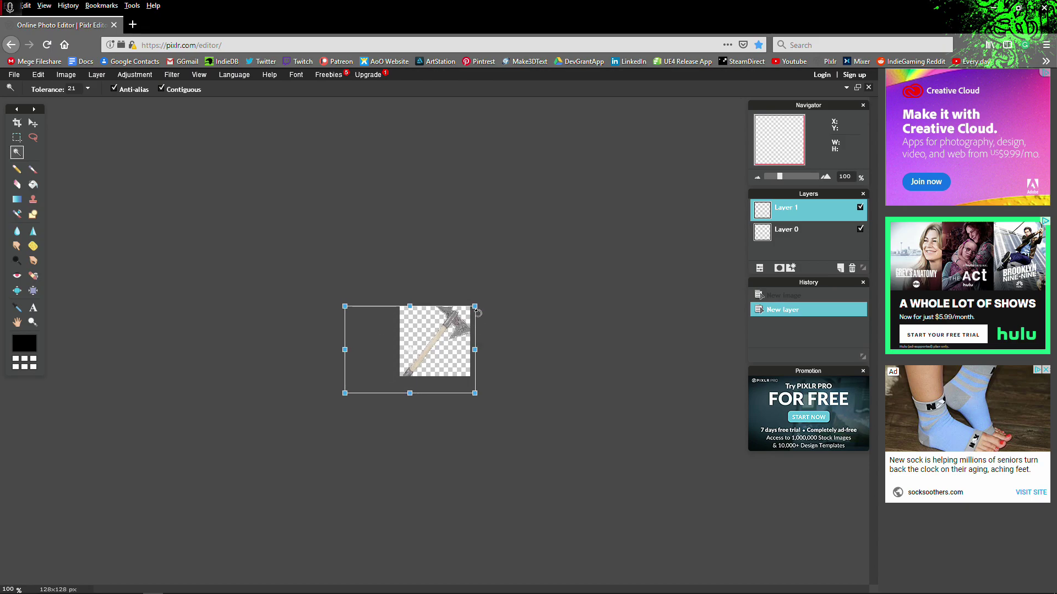
{"action": "left_click_drag", "start_coordinate": [476, 306], "coordinate": [430, 337]}
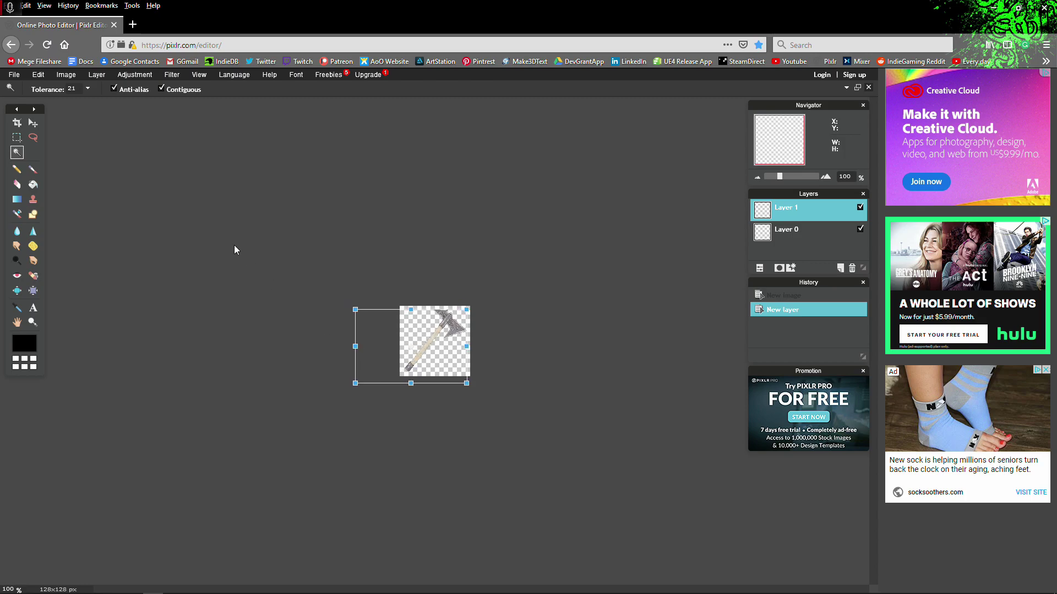
{"action": "left_click", "coordinate": [303, 261]}
{"action": "left_click", "coordinate": [392, 354]}
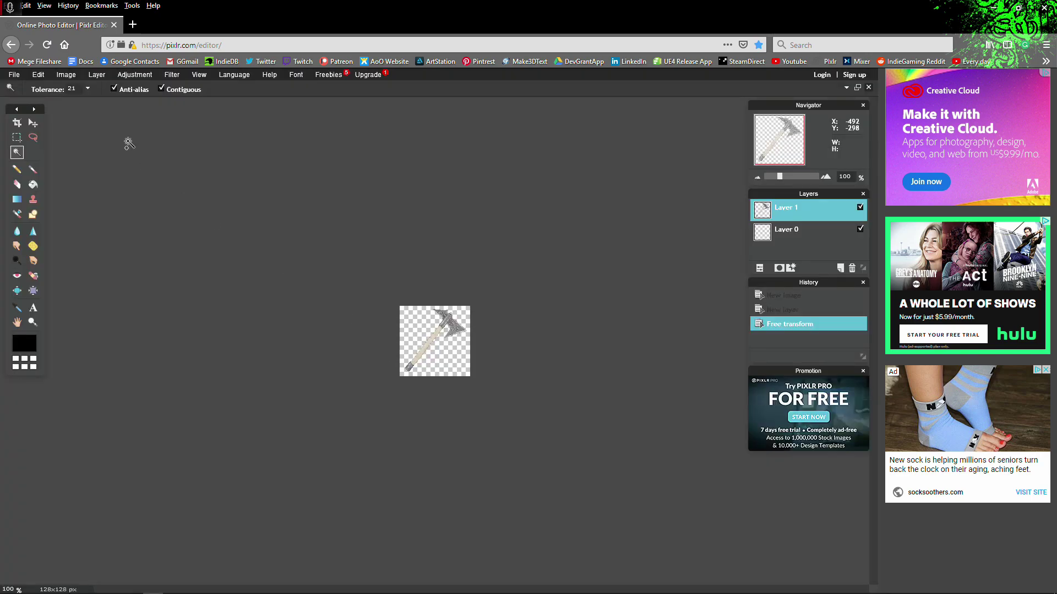
- Save the icon to the desktop as AxeIcon in BMP (Large but non-destructive) format
{"action": "left_click", "coordinate": [17, 76]}
{"action": "left_click", "coordinate": [19, 124]}
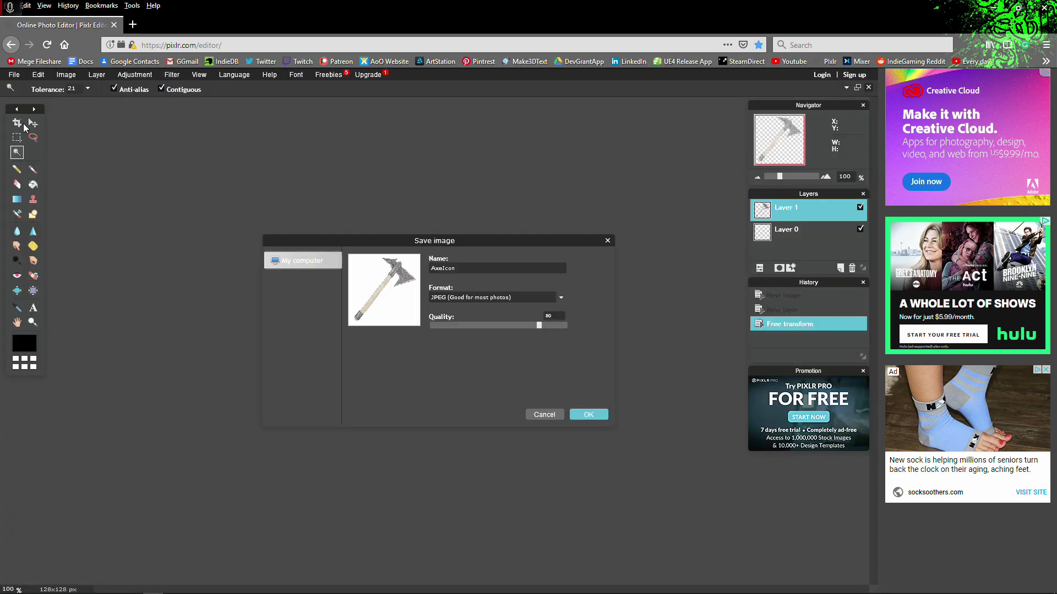
{"action": "left_click", "coordinate": [480, 297]}
{"action": "left_click", "coordinate": [454, 329]}
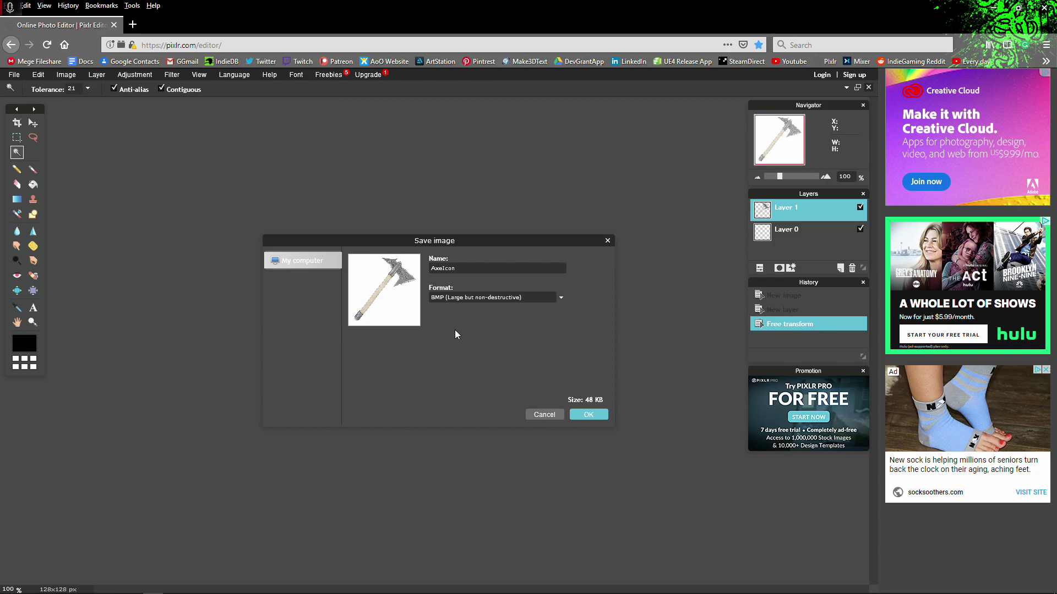
{"action": "left_click", "coordinate": [588, 414]}
{"action": "left_click", "coordinate": [272, 262]}
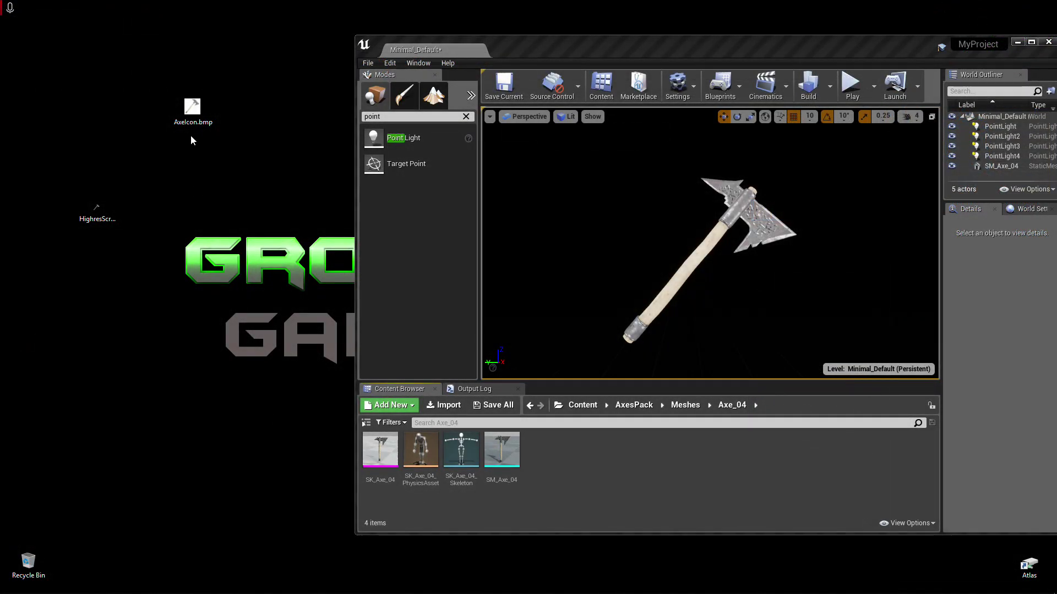
- Switch to Unreal Engine, import AxeIcon.bmp from the desktop into the Axe_04 content folder, and inspect the imported texture
{"action": "left_click_drag", "start_coordinate": [193, 117], "coordinate": [600, 478]}
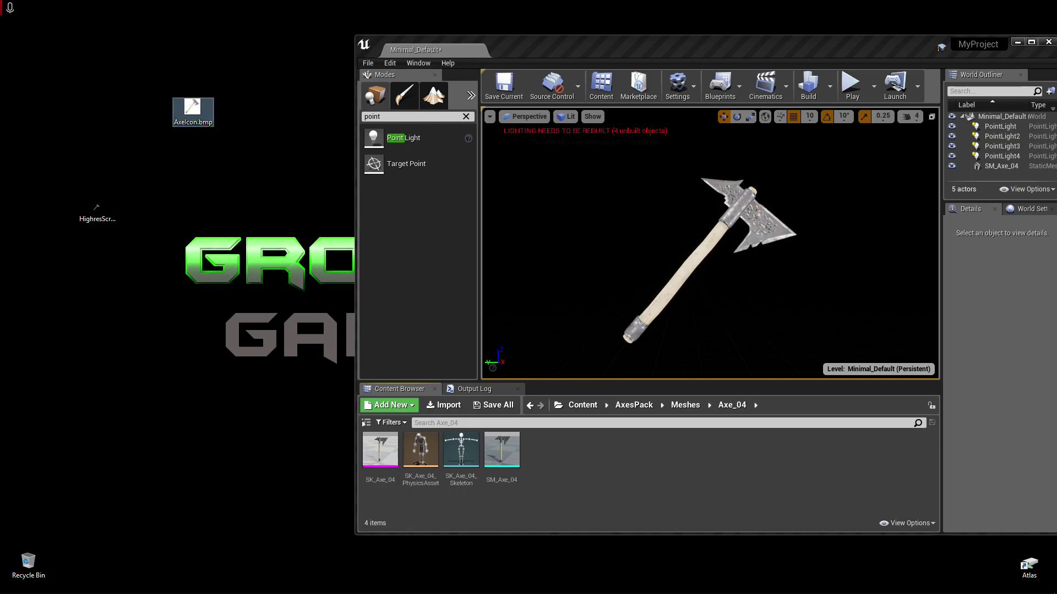
{"action": "left_click_drag", "start_coordinate": [363, 424], "coordinate": [397, 462]}
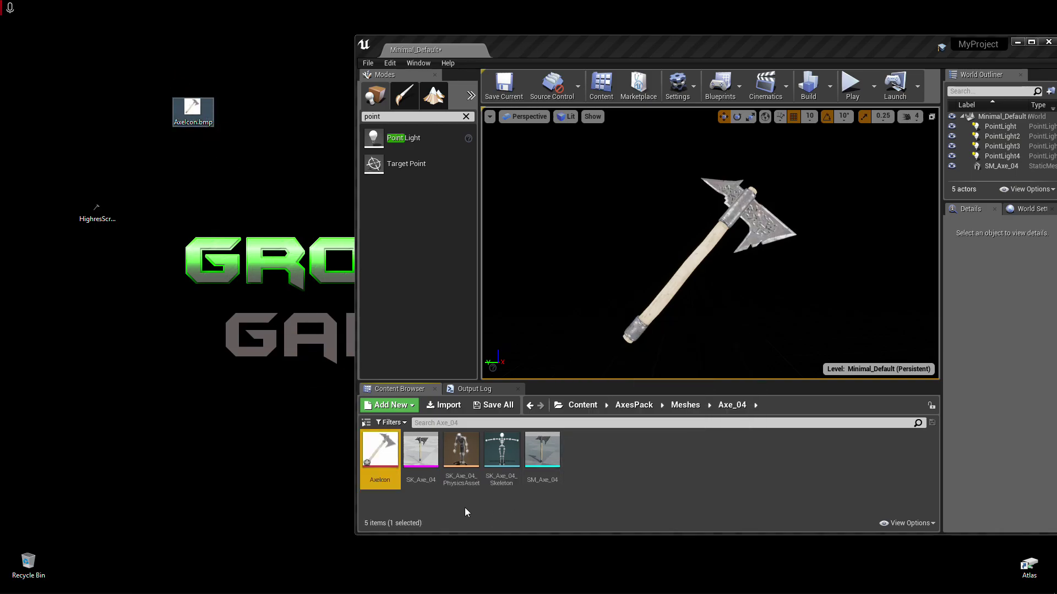
{"action": "double_click", "coordinate": [389, 456]}
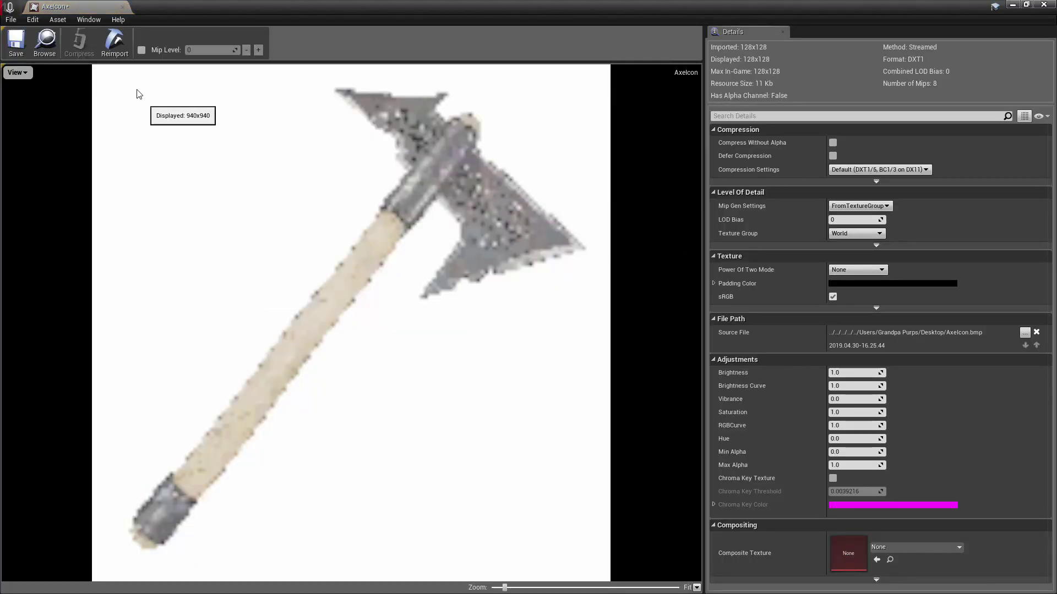
{"action": "left_click", "coordinate": [122, 6]}
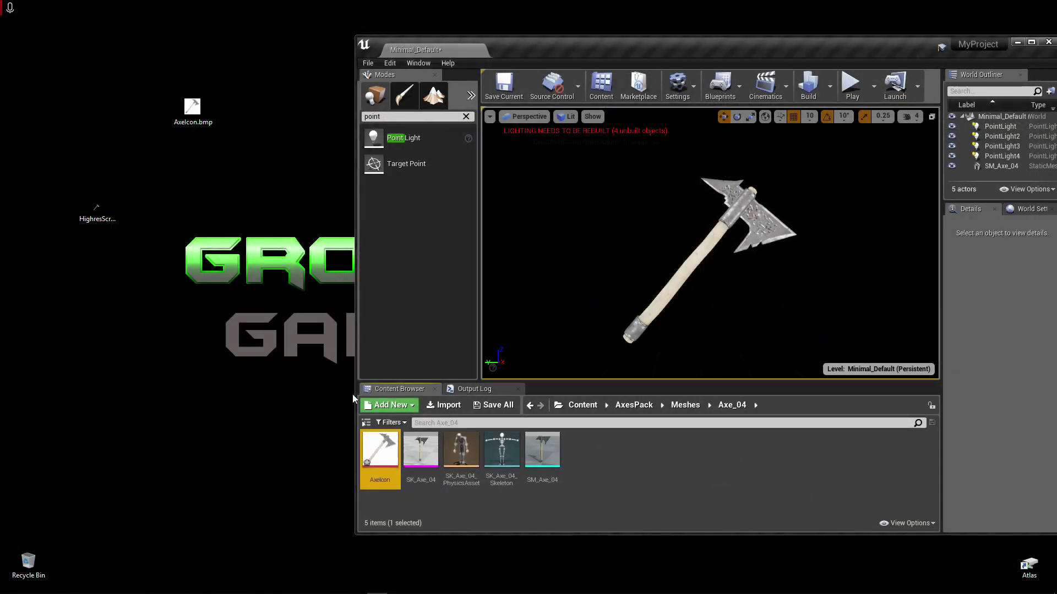
{"action": "left_click", "coordinate": [647, 492]}
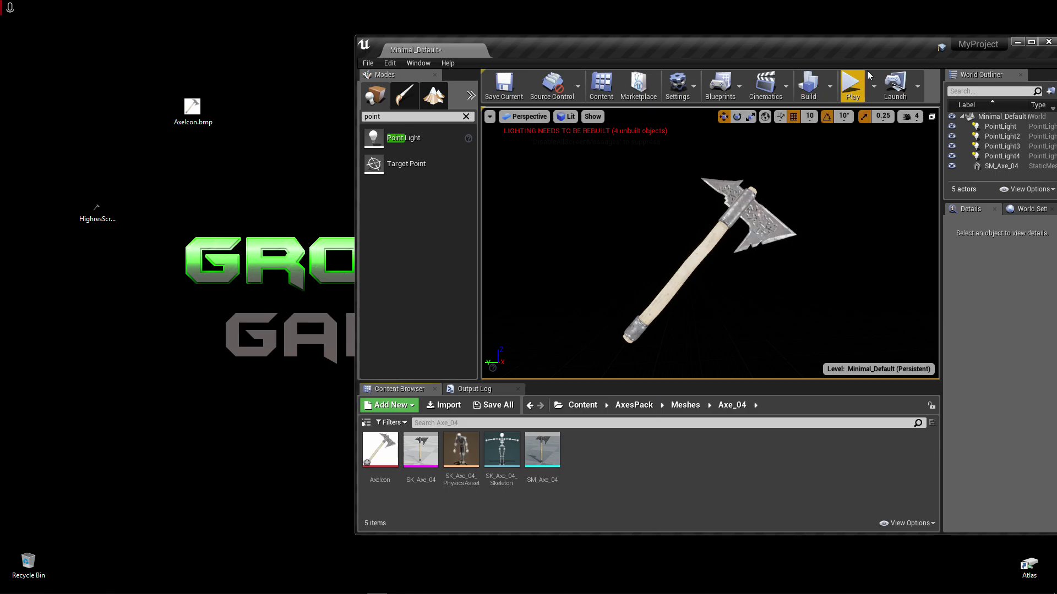
{"action": "left_click_drag", "start_coordinate": [926, 45], "coordinate": [860, 44]}
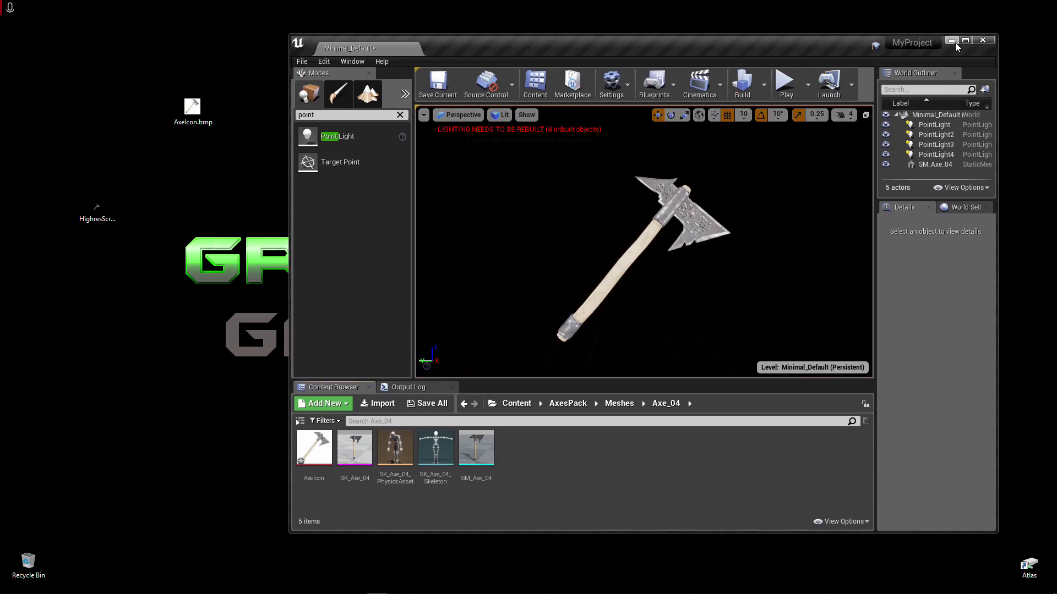